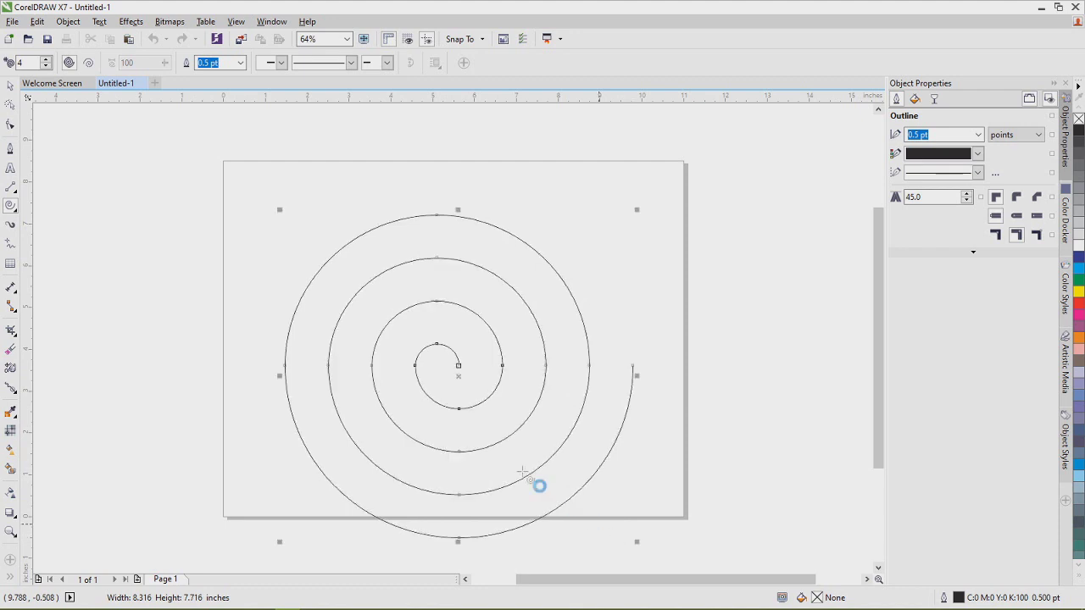
Step: Move the spiral up inside the page and set its outline width to 36 pt
drag(447, 340, 429, 291)
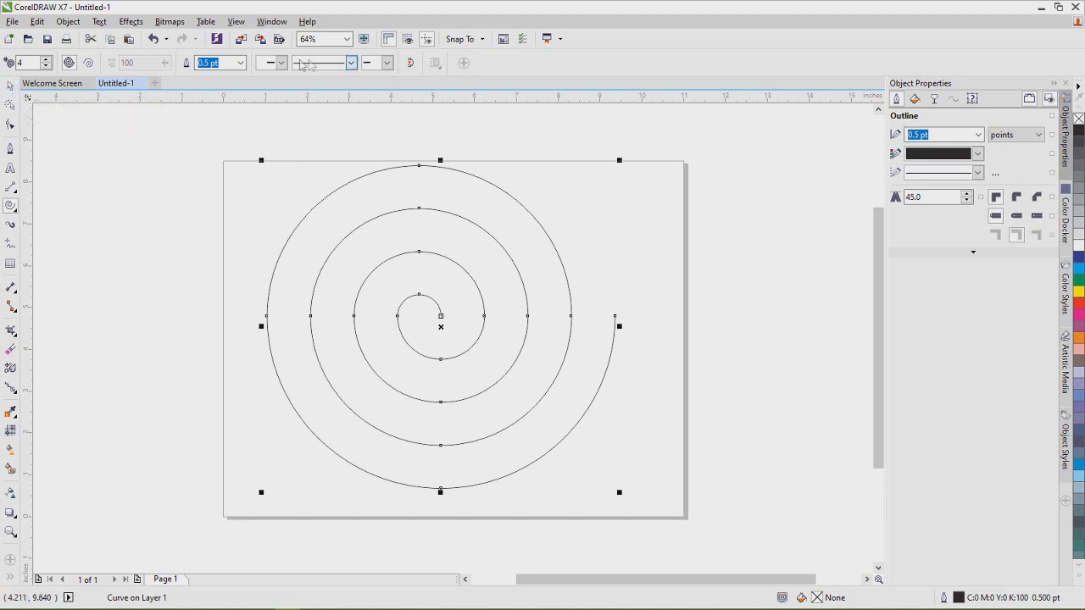
click(241, 63)
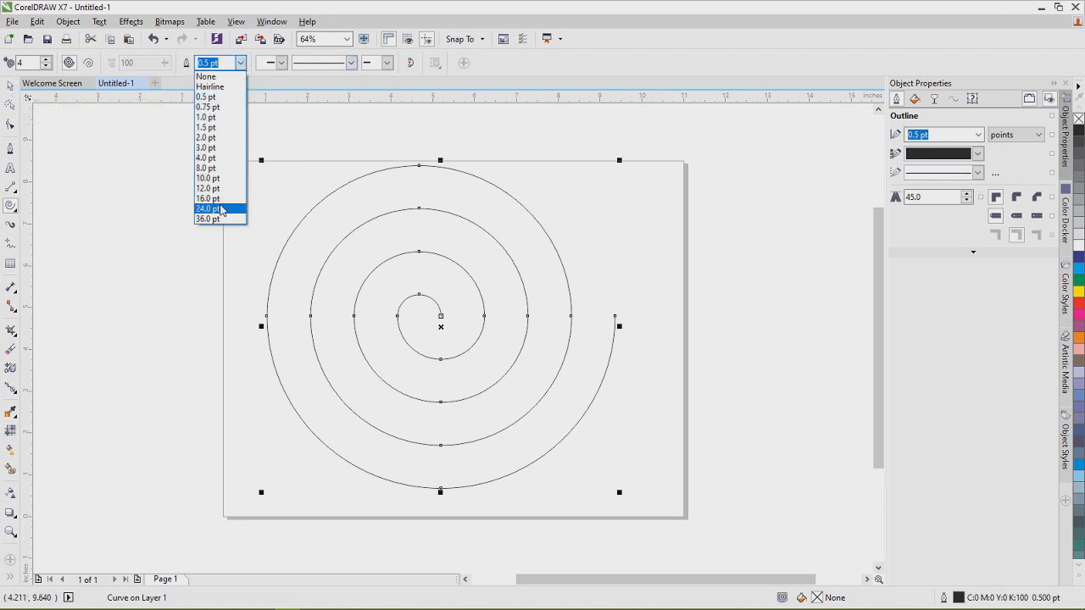
click(210, 209)
click(240, 63)
click(210, 217)
drag(440, 327, 445, 336)
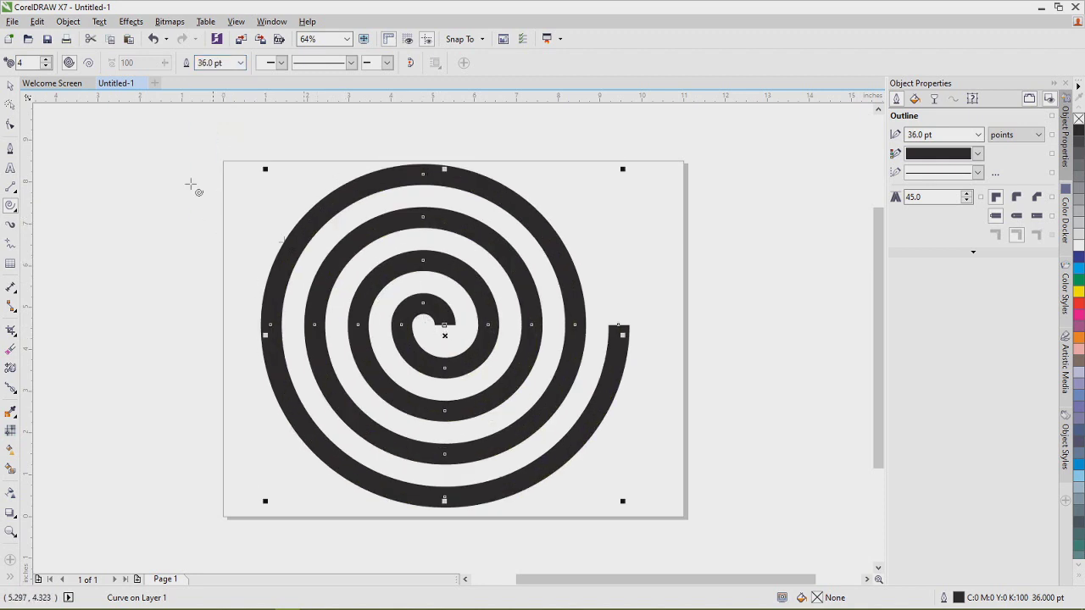
Step: Convert the spiral's thick outline to an object
click(71, 22)
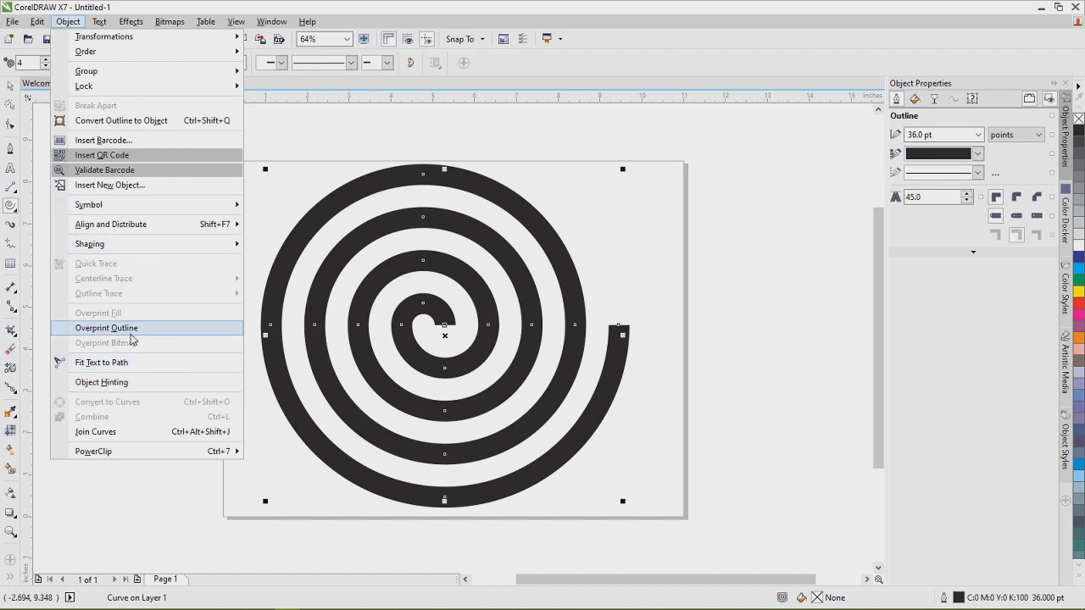
click(169, 120)
click(11, 85)
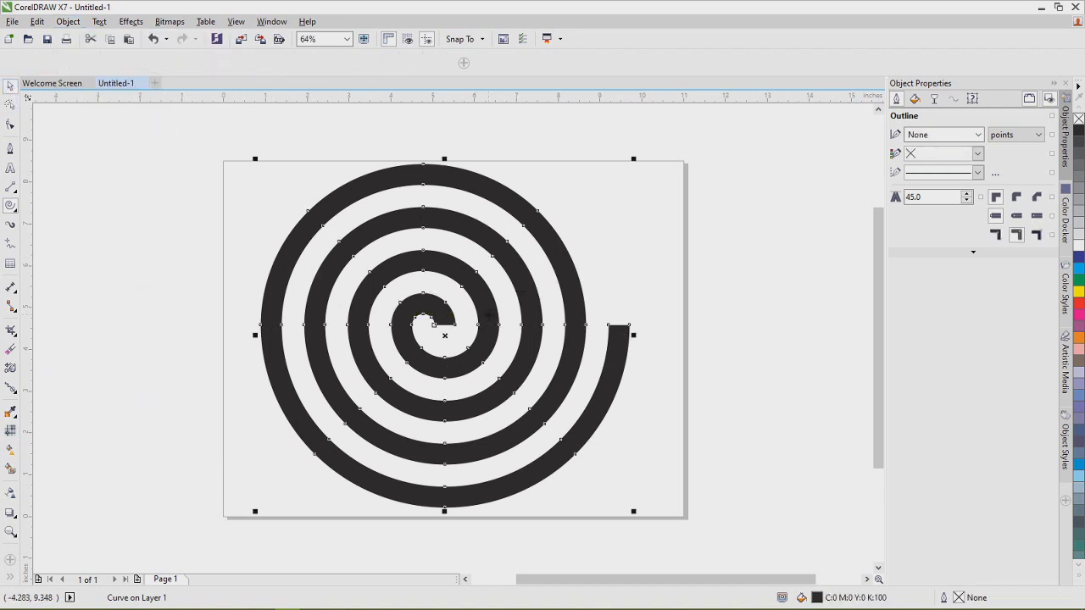
Step: Convert the straight edge at the spiral's inner end to a curve and bend it outward into a rounded tip
click(11, 125)
scroll(452, 326, up, 2)
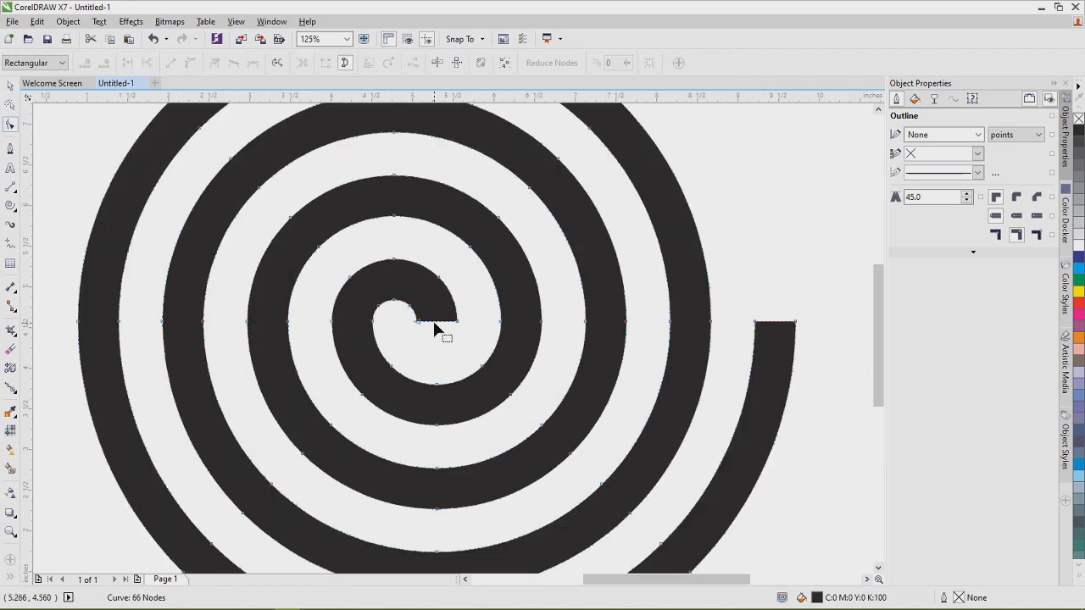
scroll(434, 324, up, 4)
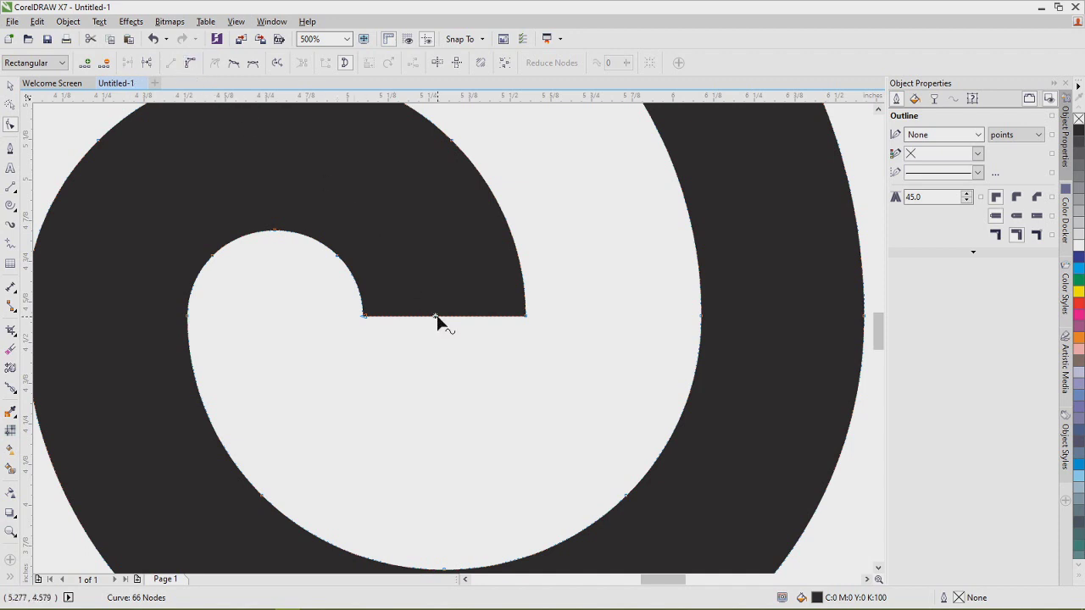
click(190, 64)
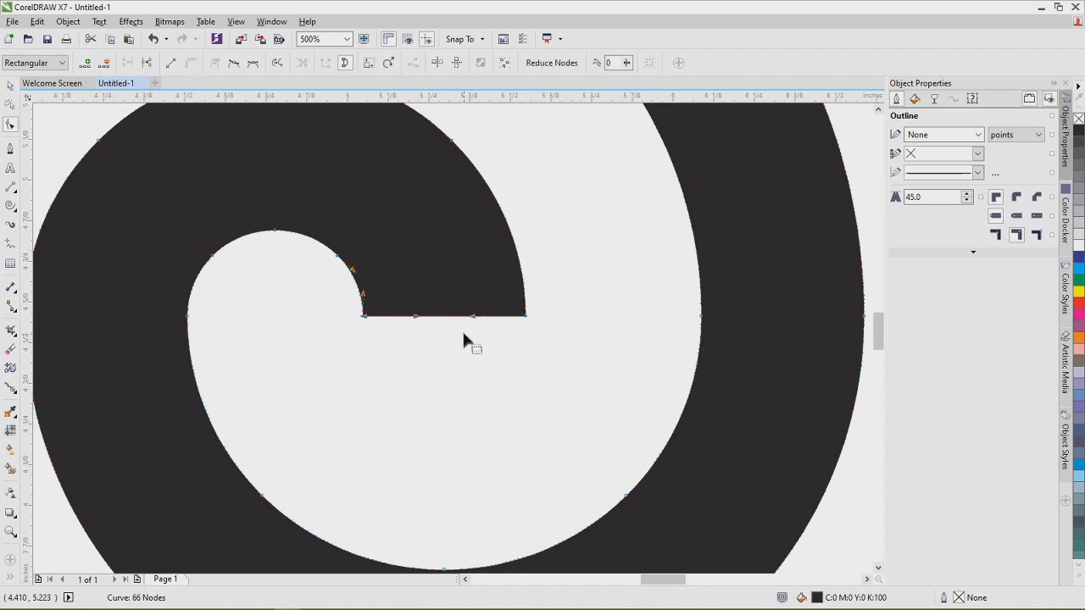
drag(417, 320, 475, 411)
drag(395, 416, 338, 435)
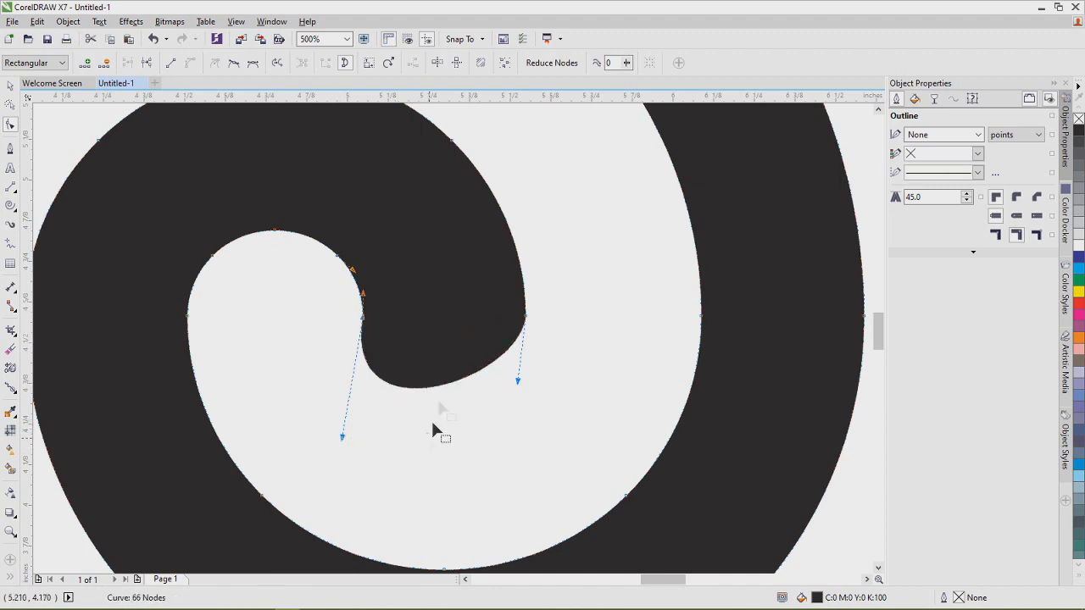
scroll(429, 311, down, 3)
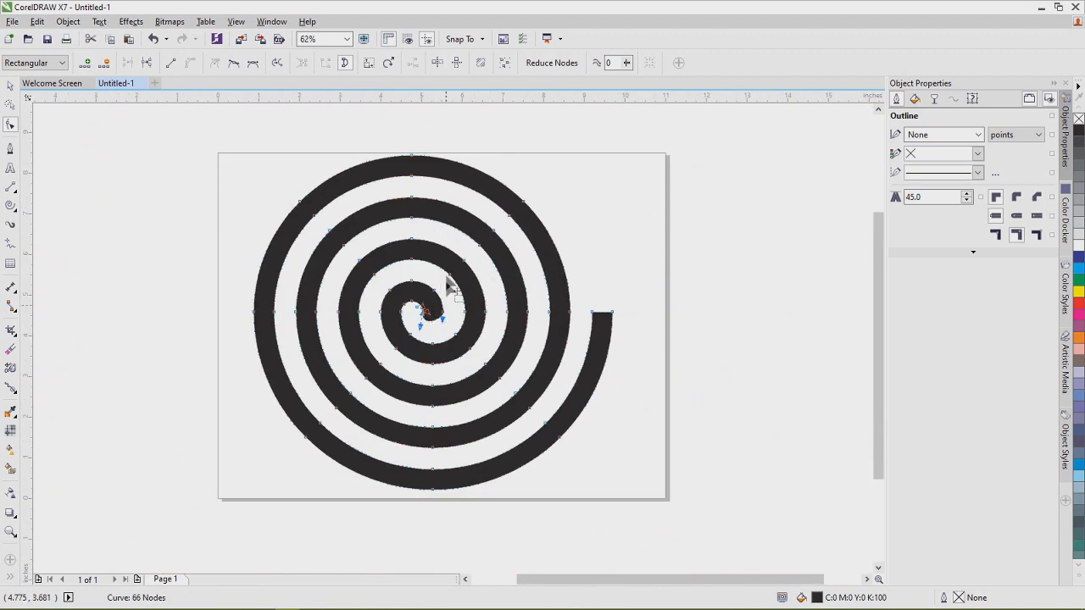
Step: Fill the spiral with dark teal (C:60 M:0 Y:40 K:40)
click(10, 85)
click(644, 241)
click(469, 286)
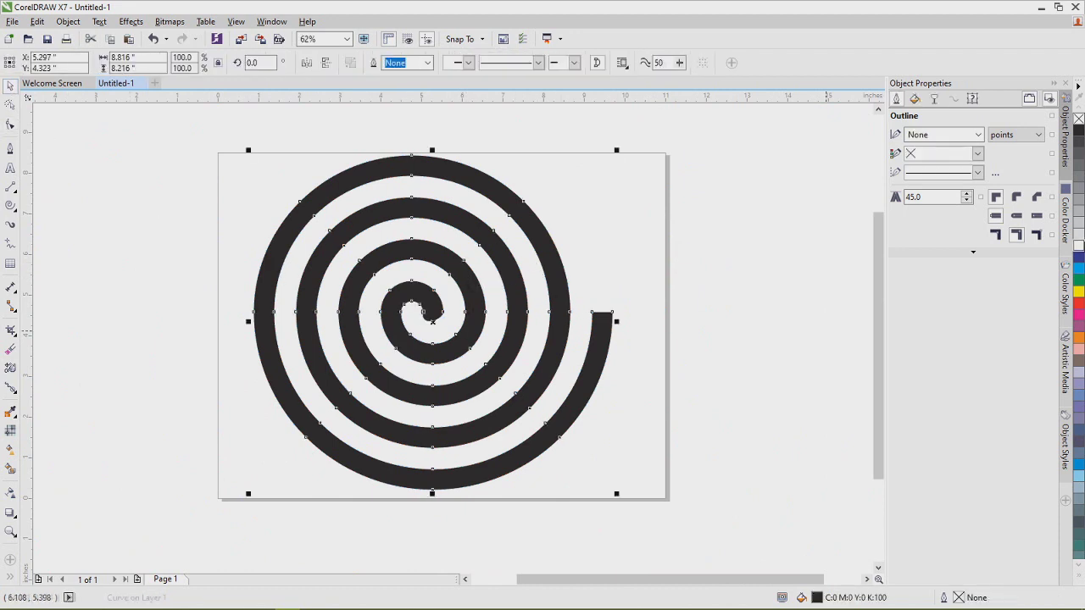
drag(1077, 279, 484, 368)
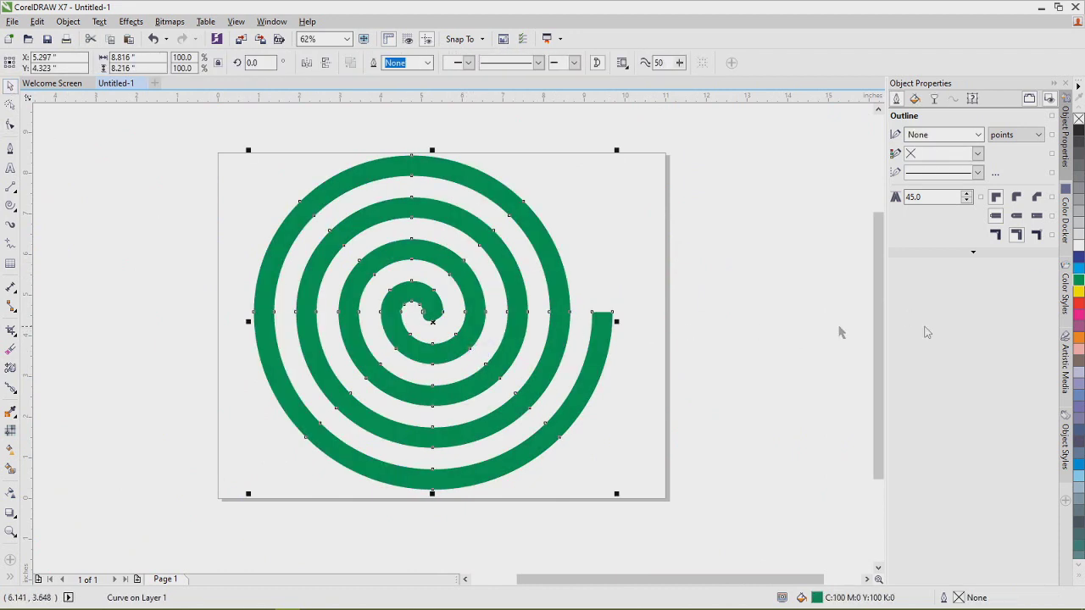
click(1077, 547)
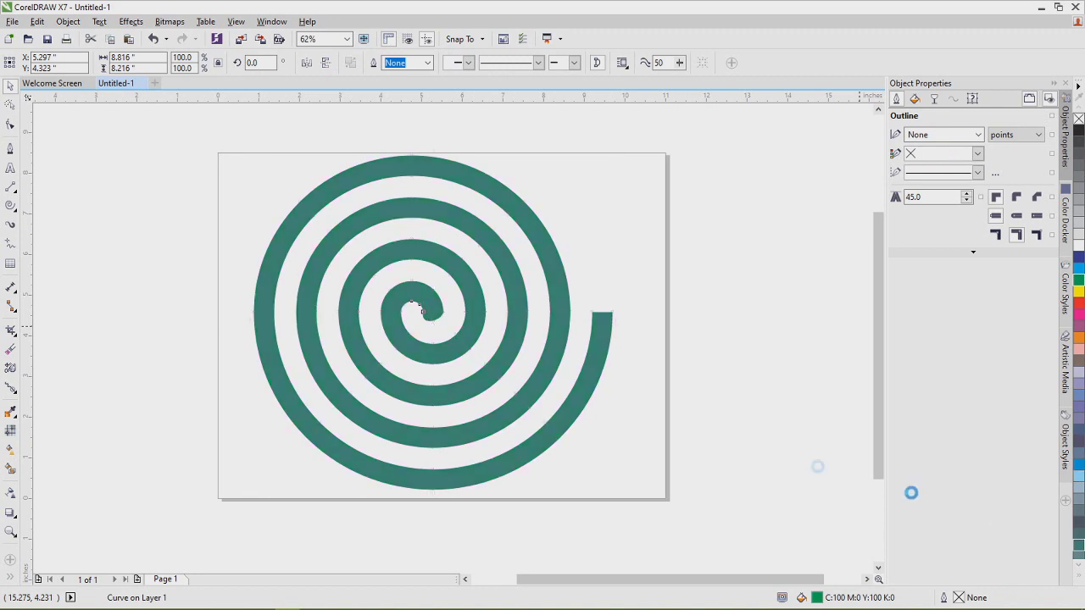
click(616, 253)
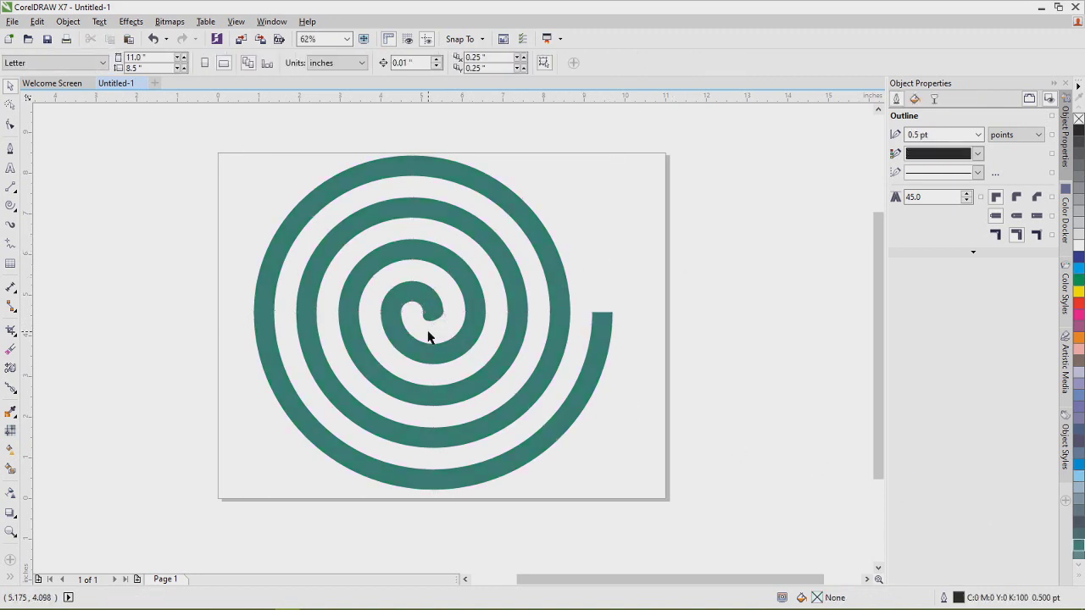
Step: Scale the spiral down proportionally about its centre to about 94%, roughly 8.3 by 7.7 inches
scroll(428, 336, down, 2)
scroll(426, 322, up, 4)
scroll(428, 328, down, 2)
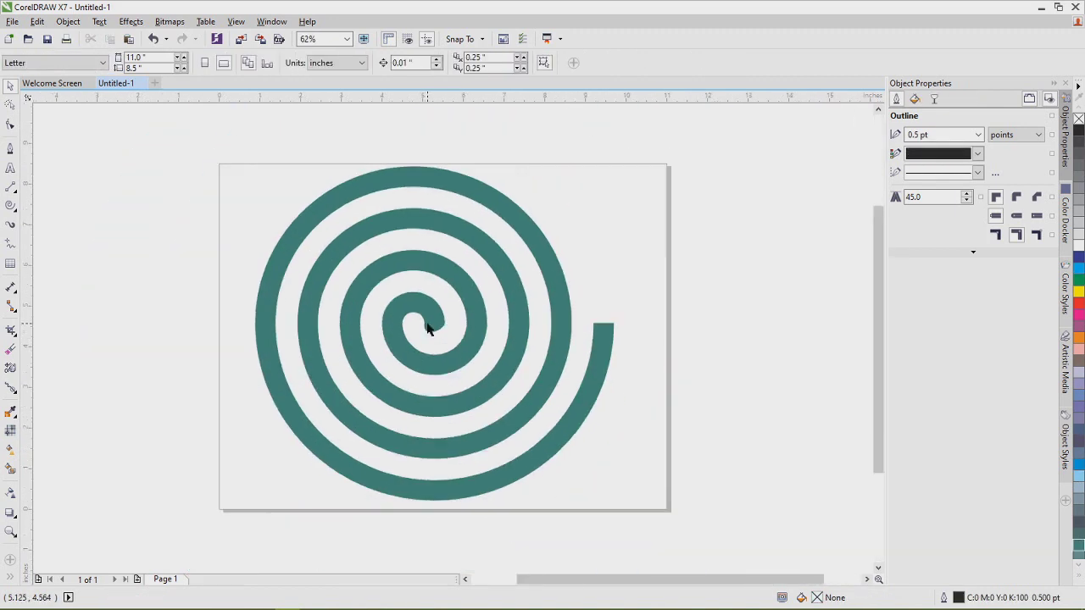
drag(166, 153, 598, 485)
drag(437, 323, 433, 335)
click(653, 252)
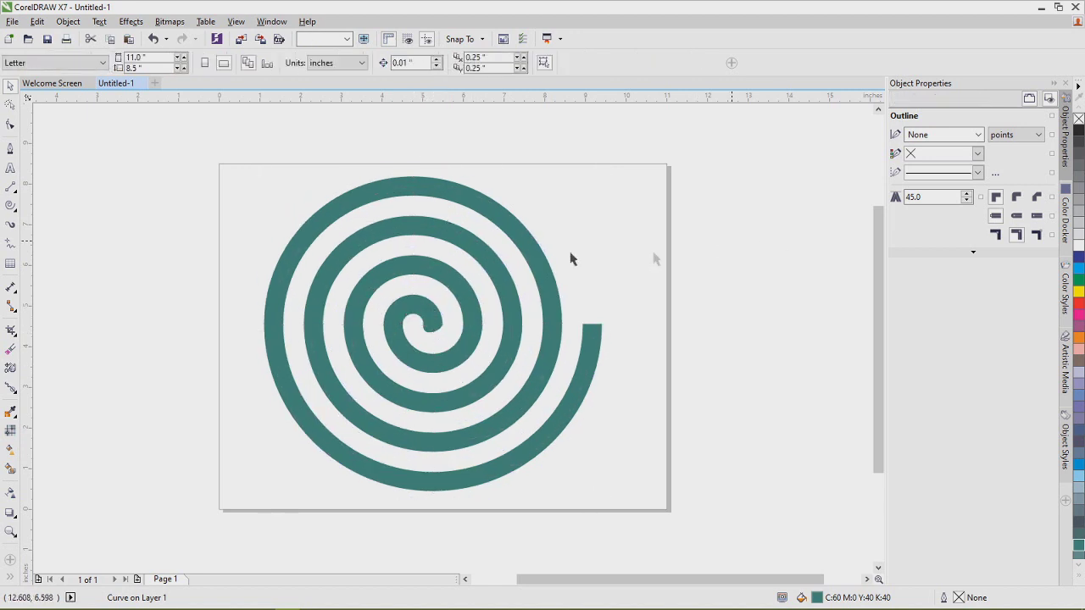
Step: Extrude the spiral downward and rotate the extrusion in 3D so the spiral lies nearly flat
click(412, 243)
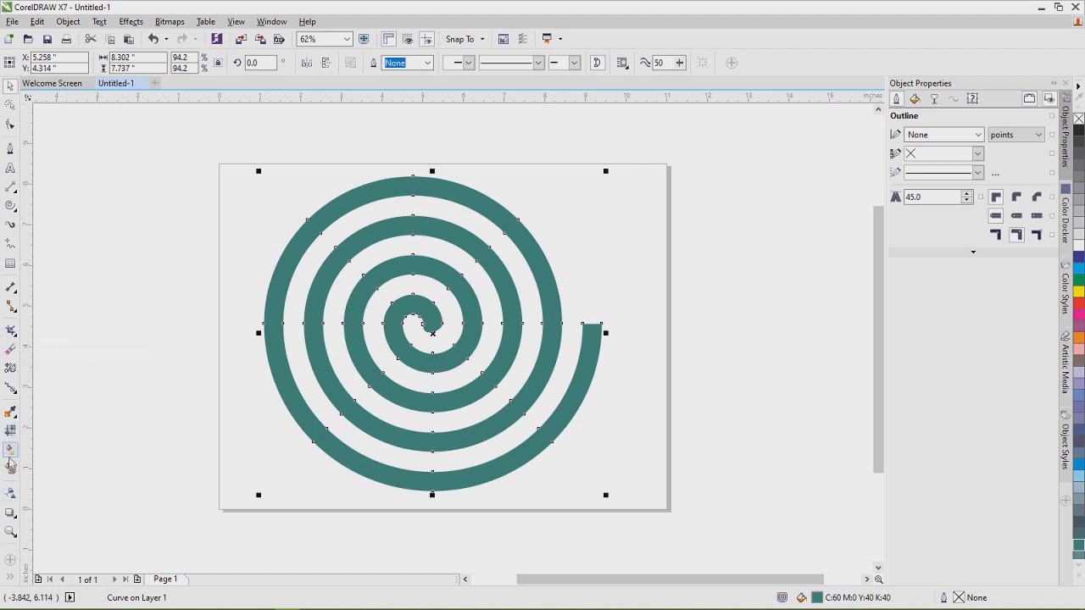
click(20, 516)
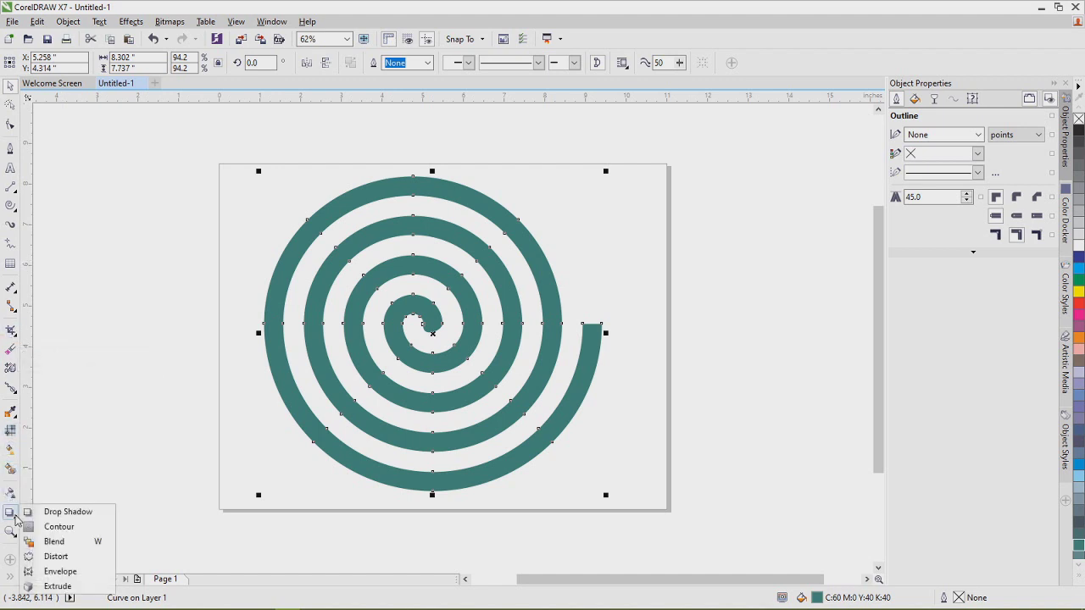
click(58, 587)
drag(424, 274, 451, 532)
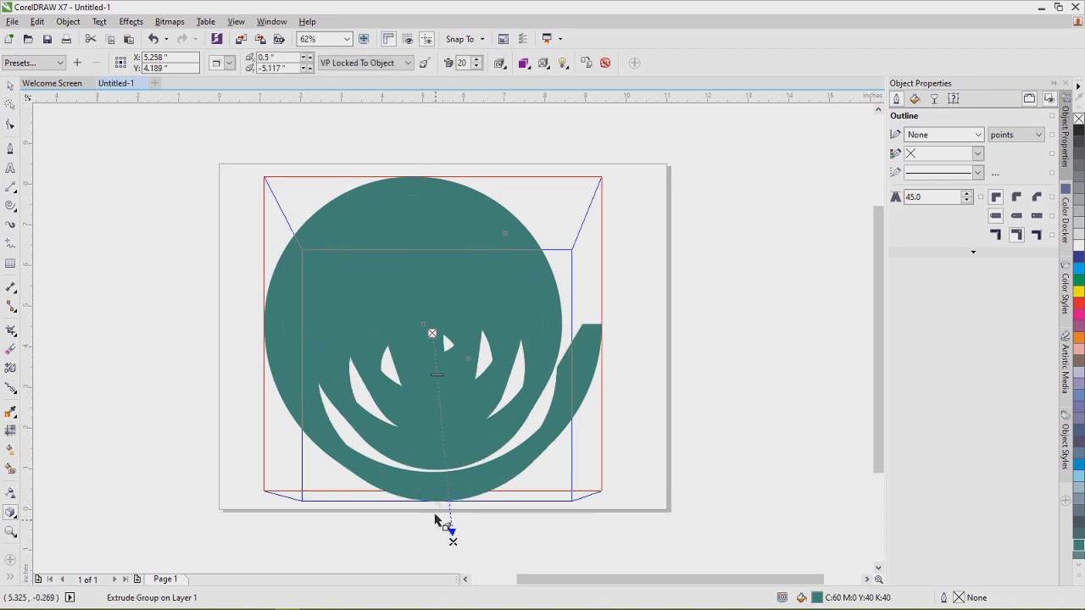
click(499, 63)
drag(535, 166, 536, 151)
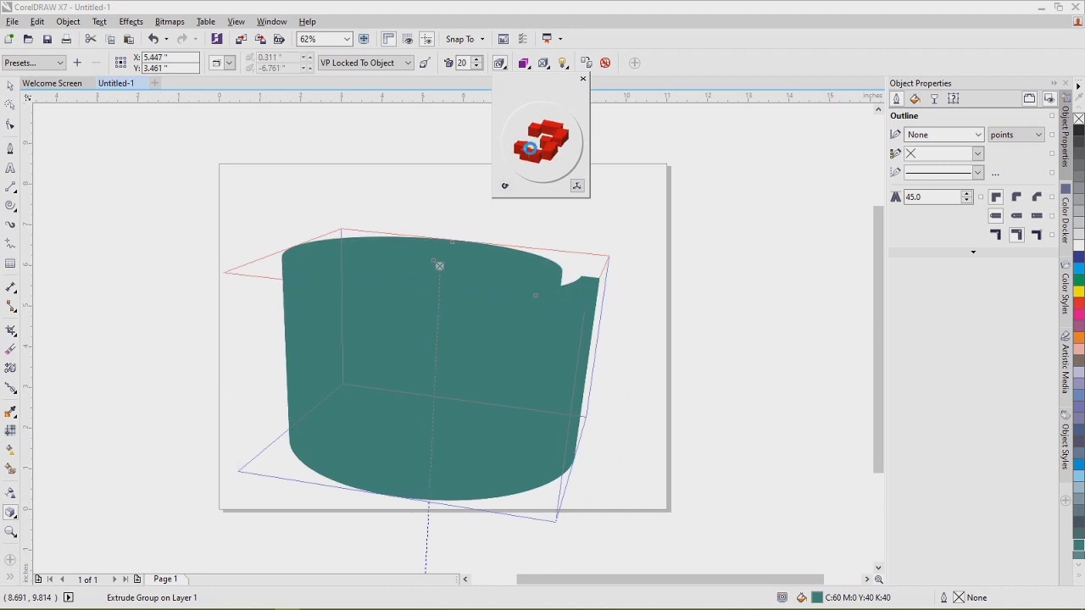
Step: Reduce the extrusion depth of the spiral to 1
scroll(469, 272, down, 1)
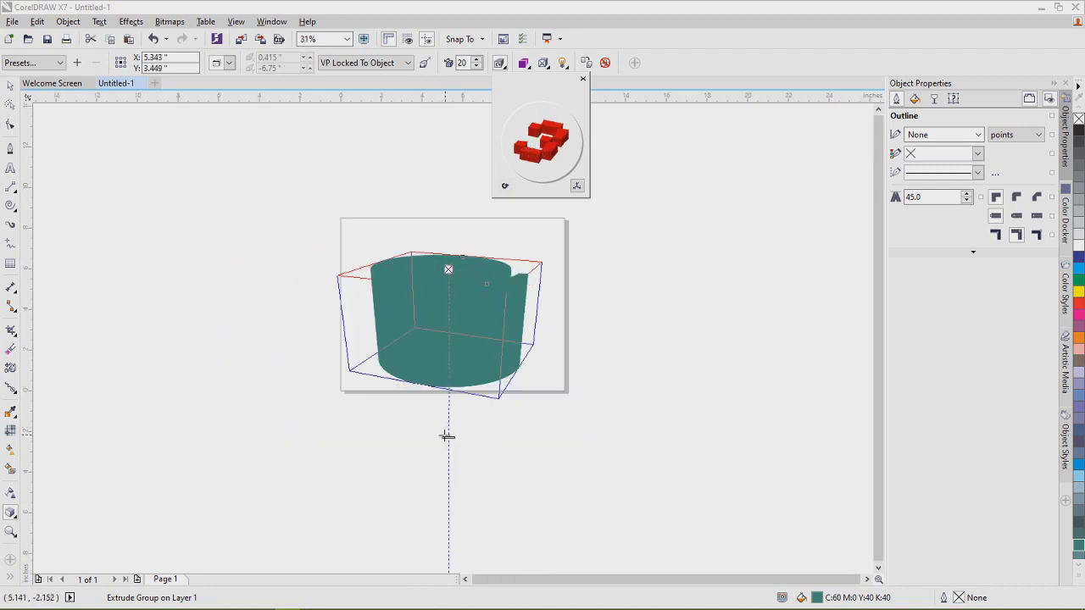
click(448, 438)
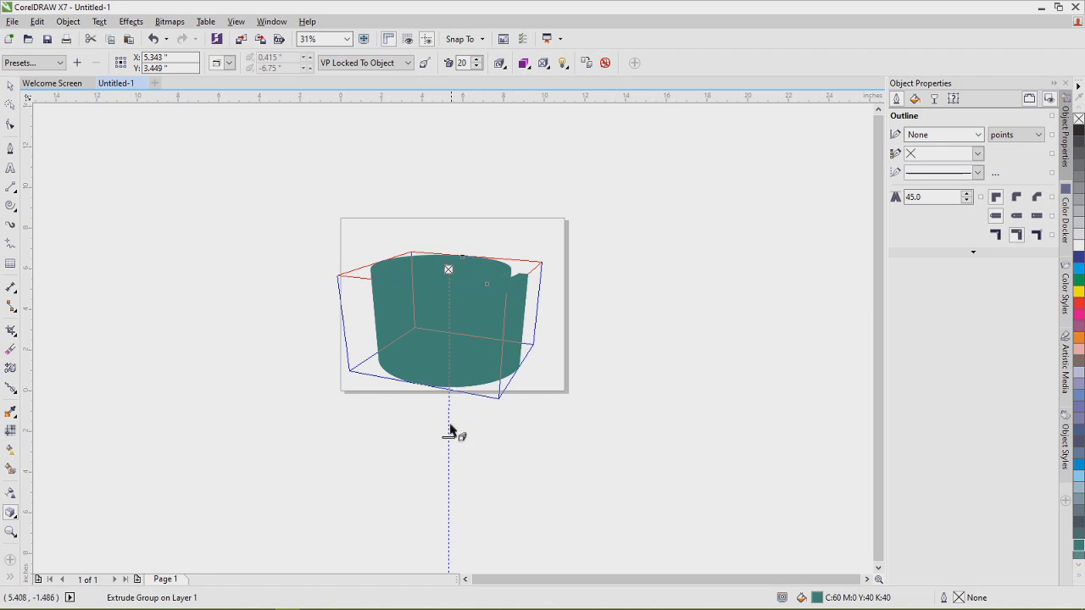
drag(449, 432, 446, 329)
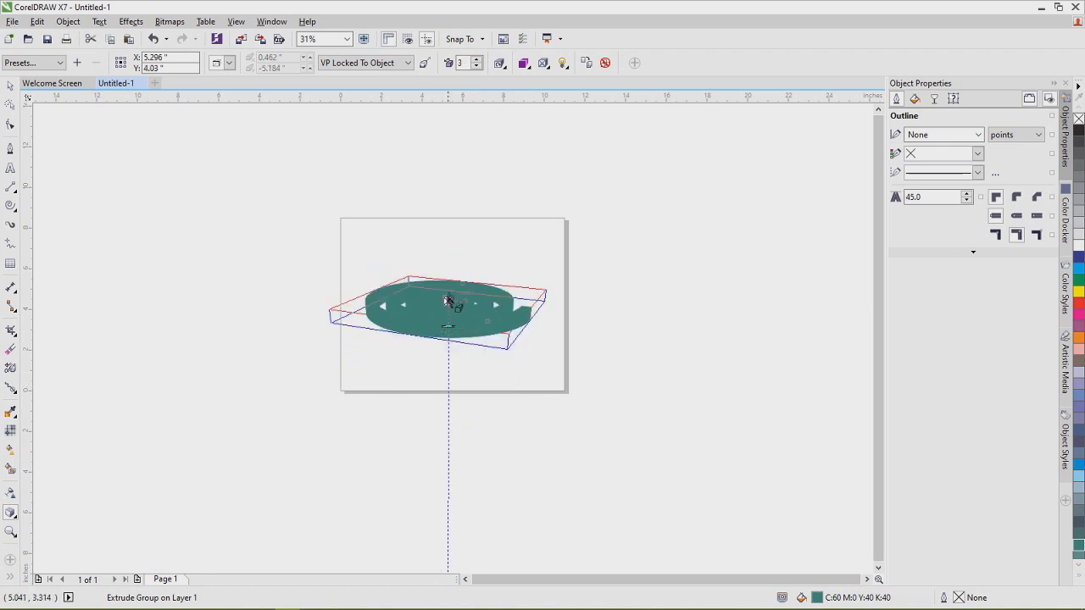
scroll(450, 298, up, 4)
drag(433, 414, 433, 363)
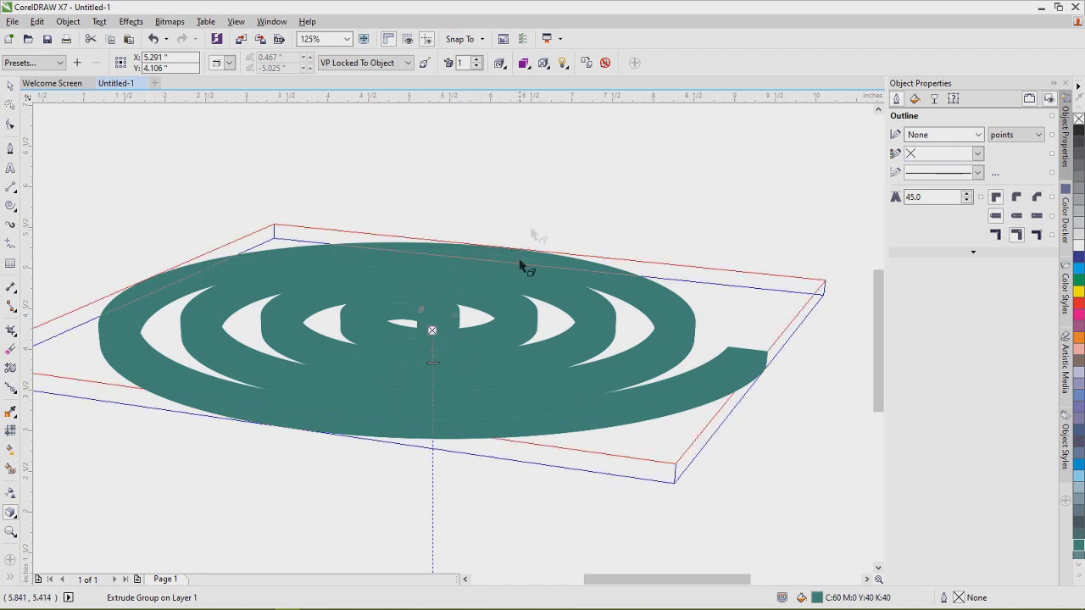
Step: Apply colour shading to the extrusion so its sides fade from teal to black
click(522, 62)
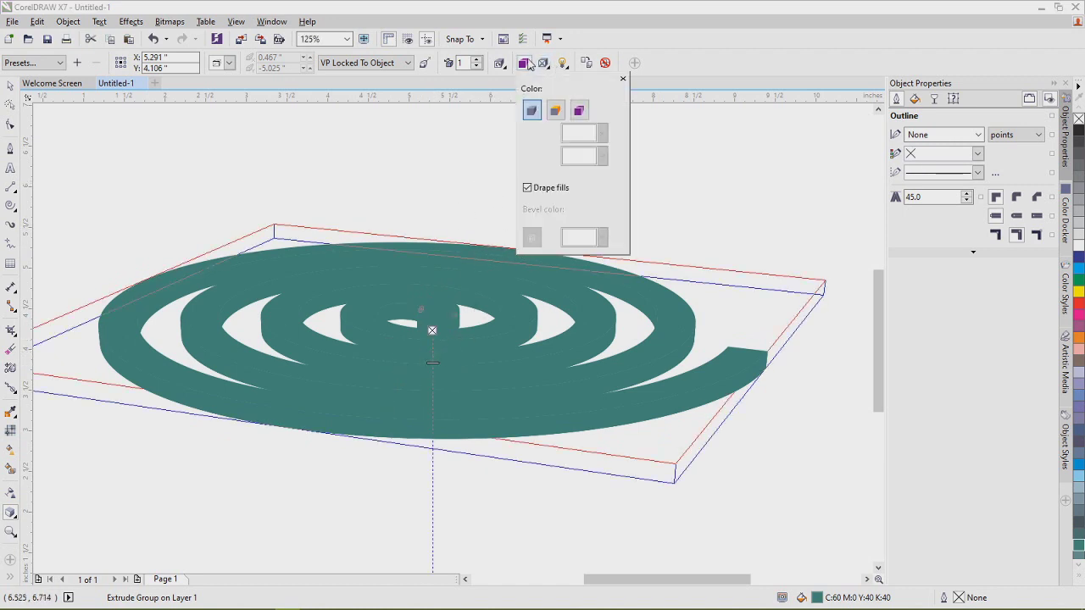
click(556, 111)
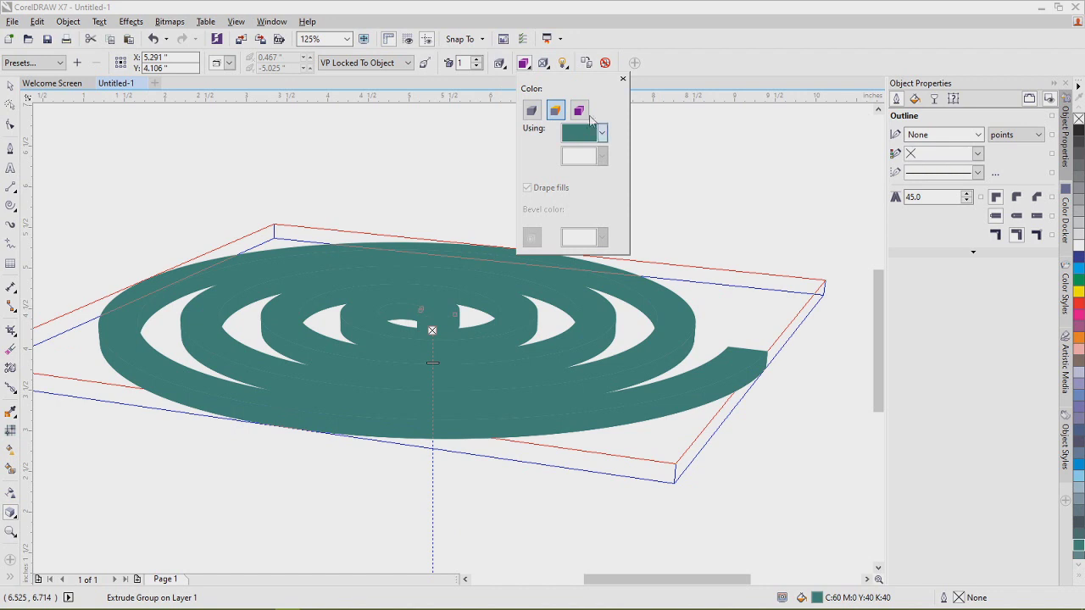
click(580, 111)
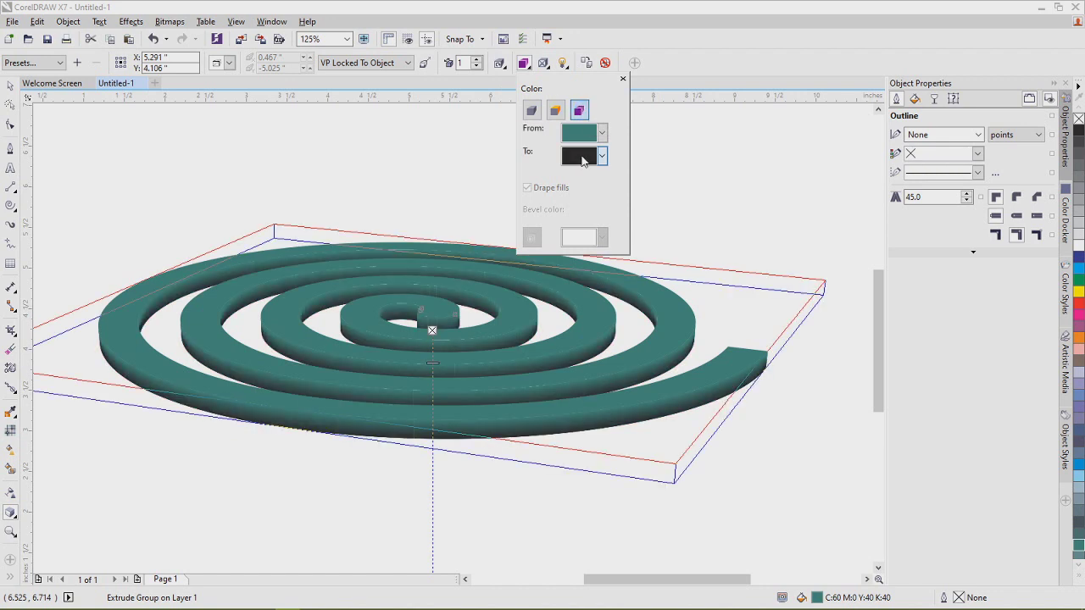
Step: Try dark slate and brown as the end colour of the extrusion's shading
click(582, 157)
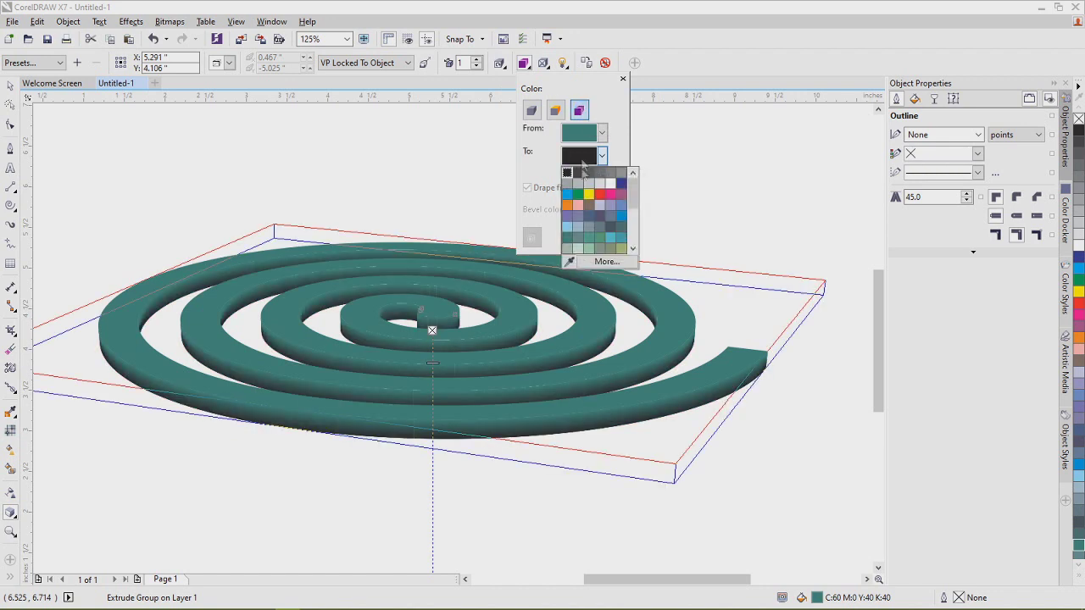
click(601, 228)
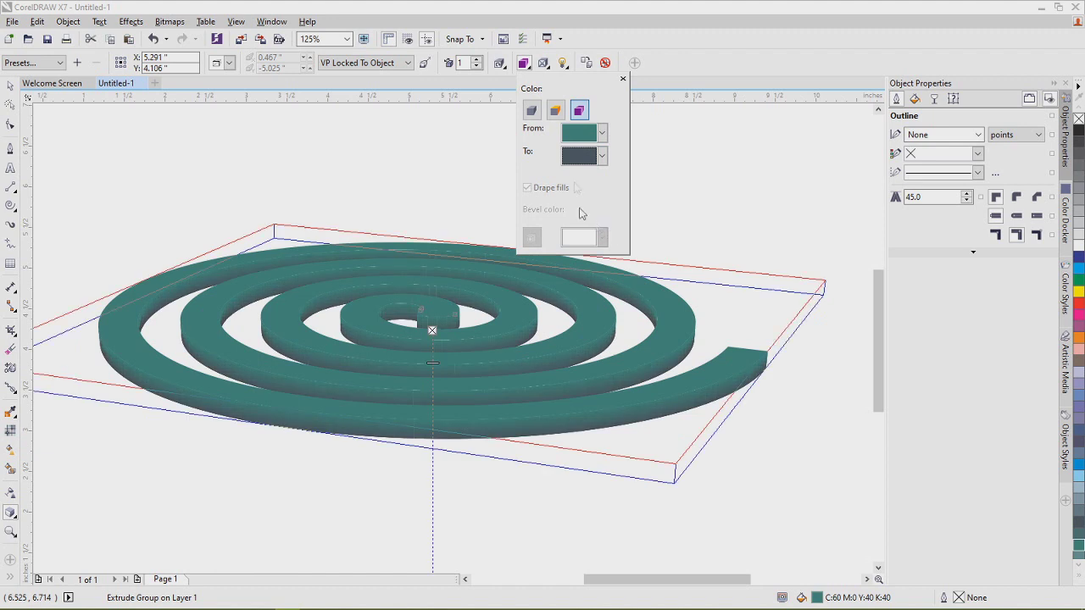
click(602, 155)
click(584, 230)
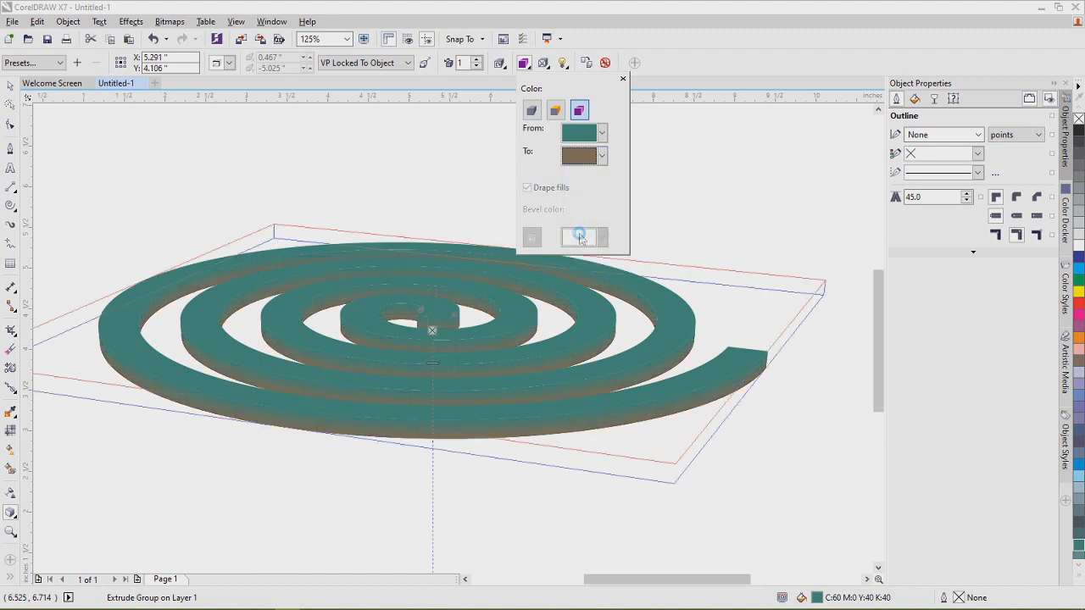
Step: Set the end colour of the extrusion's shading to dark olive brown and deselect the spiral
click(602, 156)
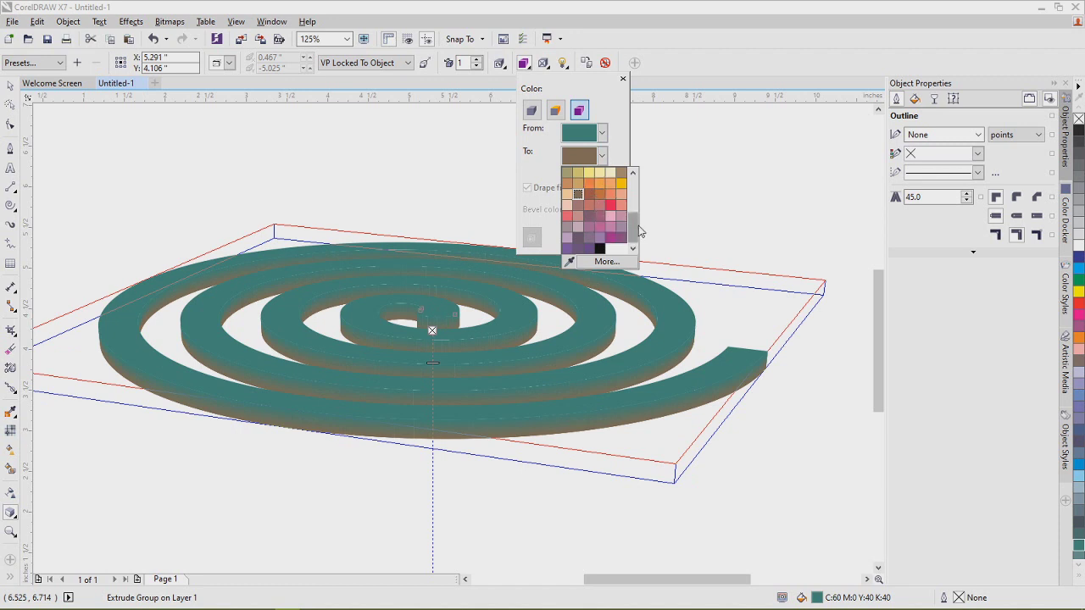
scroll(633, 216, up, 1)
scroll(633, 216, up, 1)
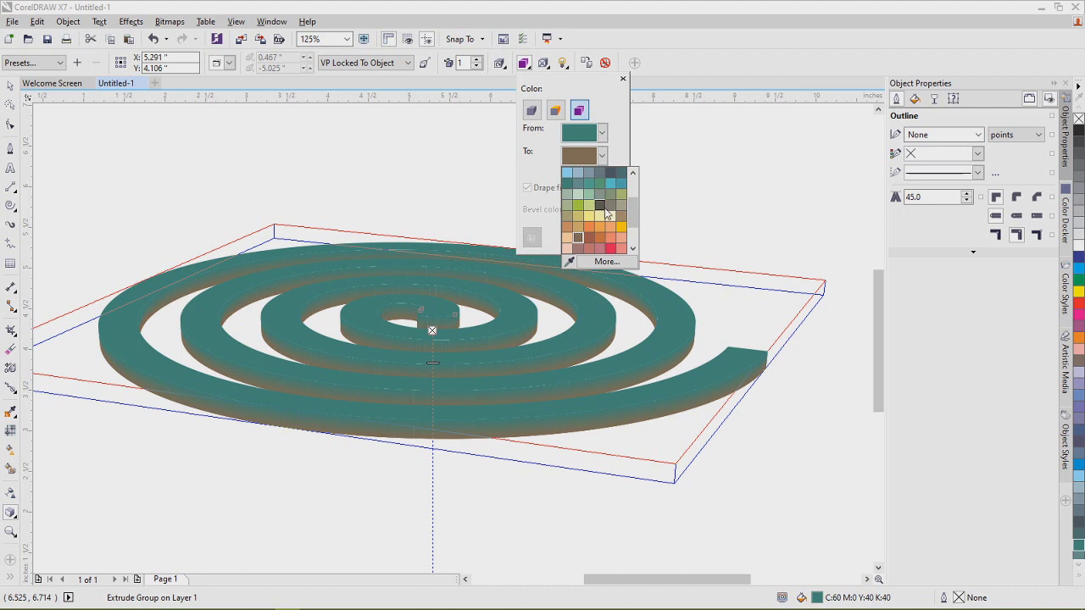
click(600, 206)
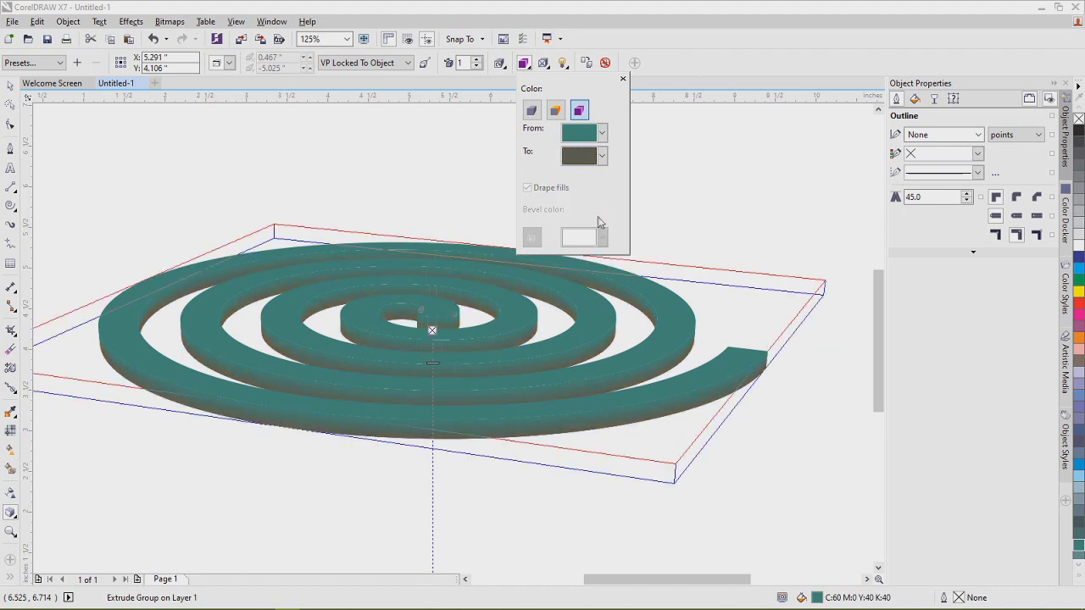
click(10, 86)
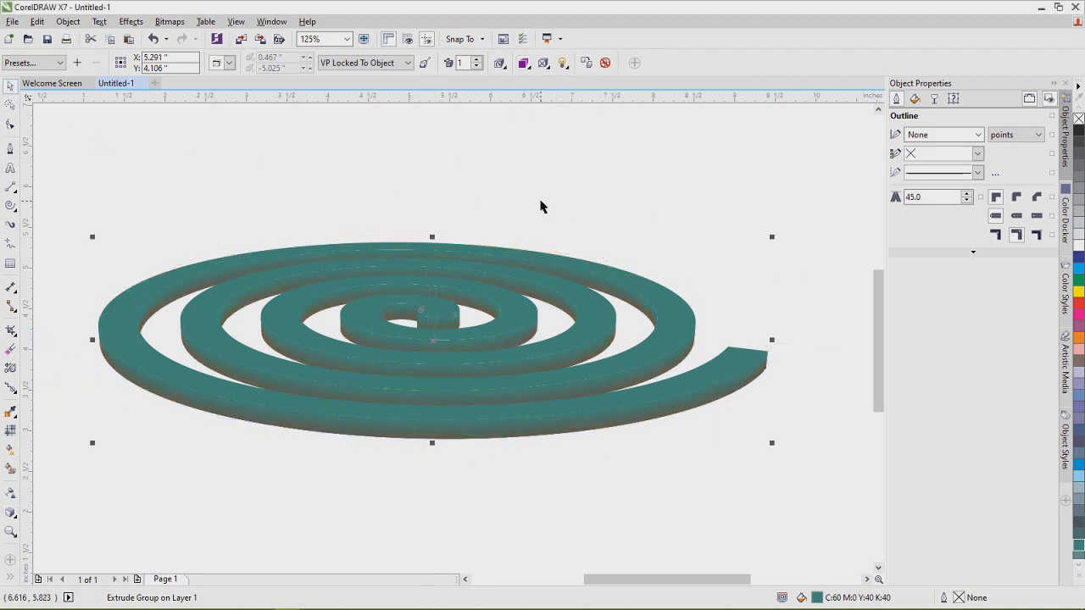
key(Escape)
scroll(392, 376, down, 2)
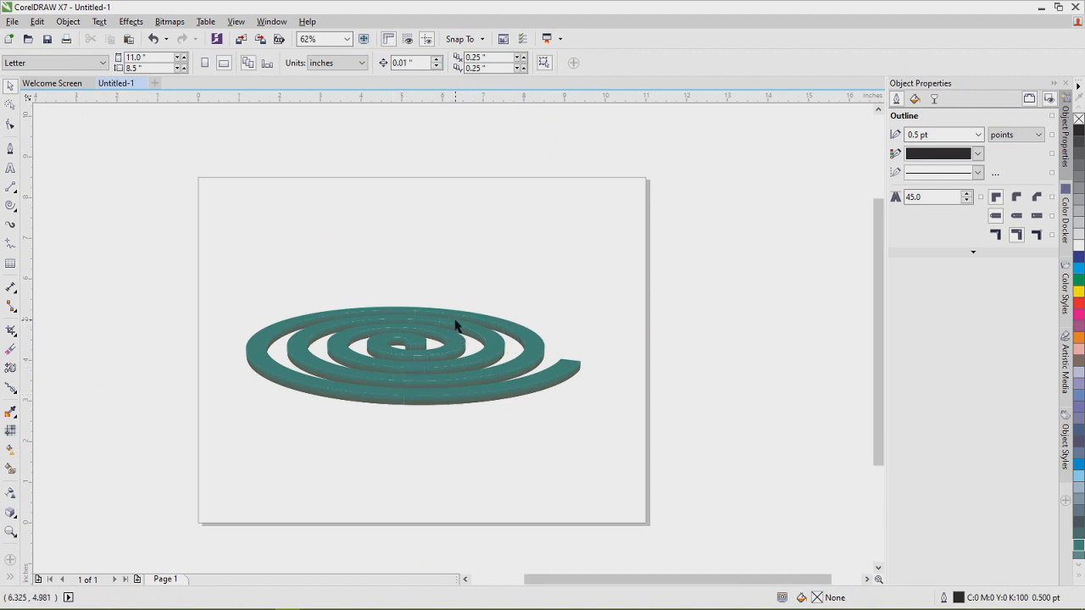
Step: Move the extruded coil to the upper half of the page and enlarge it to about 10.06 in wide
drag(210, 262, 638, 466)
drag(414, 350, 412, 290)
drag(584, 353, 622, 371)
drag(416, 295, 426, 299)
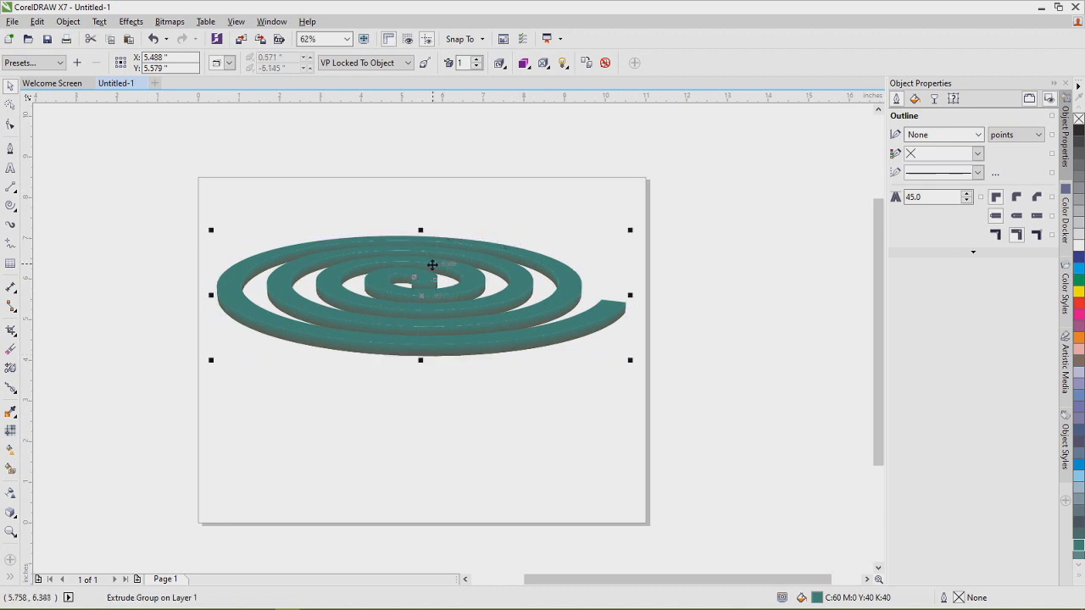
scroll(426, 259, up, 1)
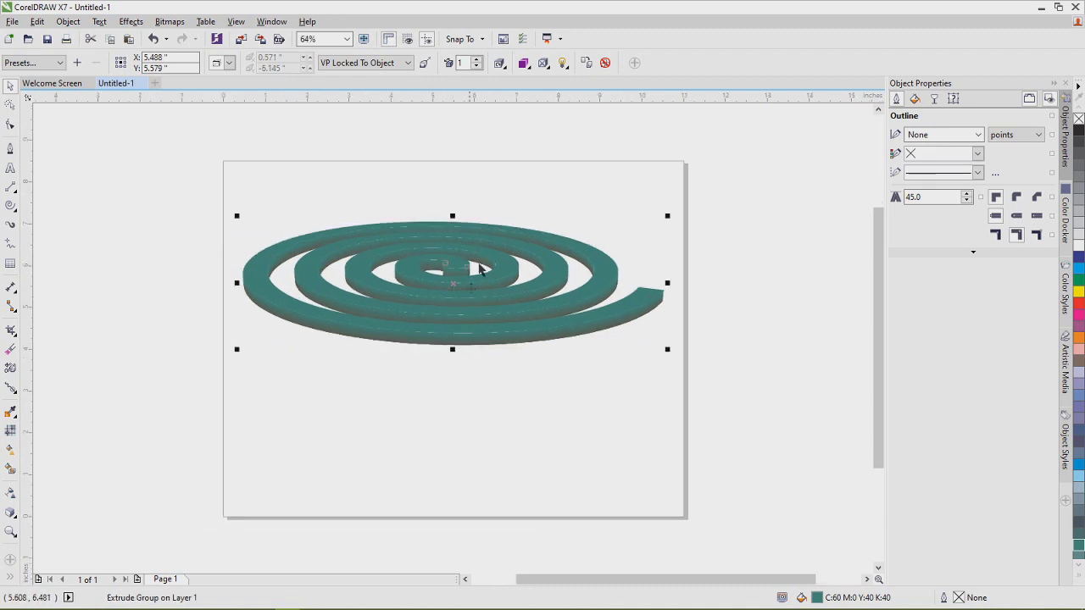
Step: Draw a closed four-sided shape, about 1.29 by 1.09 in, around the coil's outer end with the Pen tool
click(11, 148)
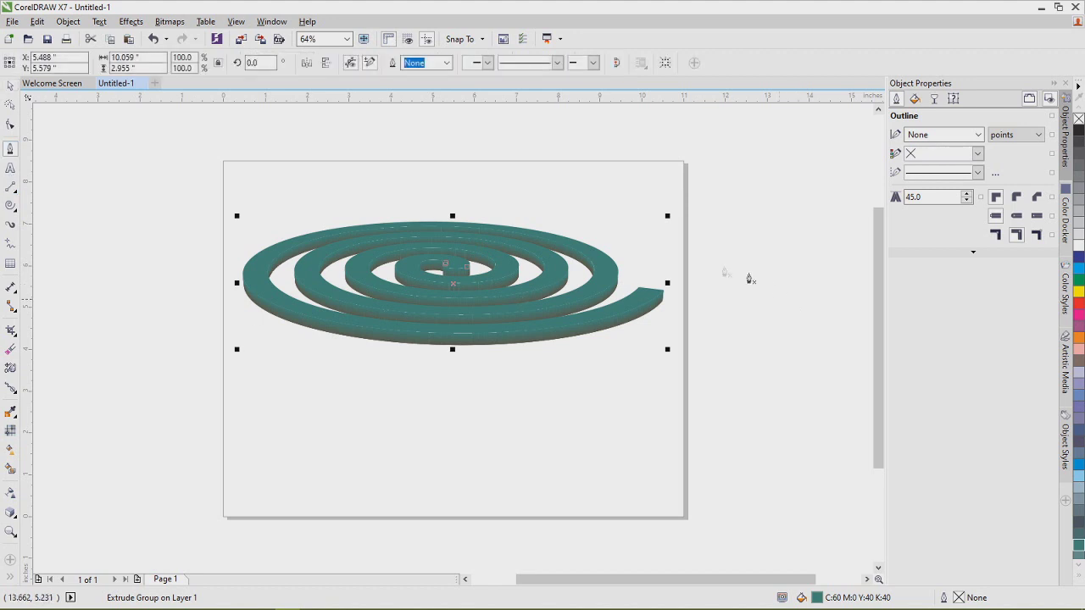
click(669, 273)
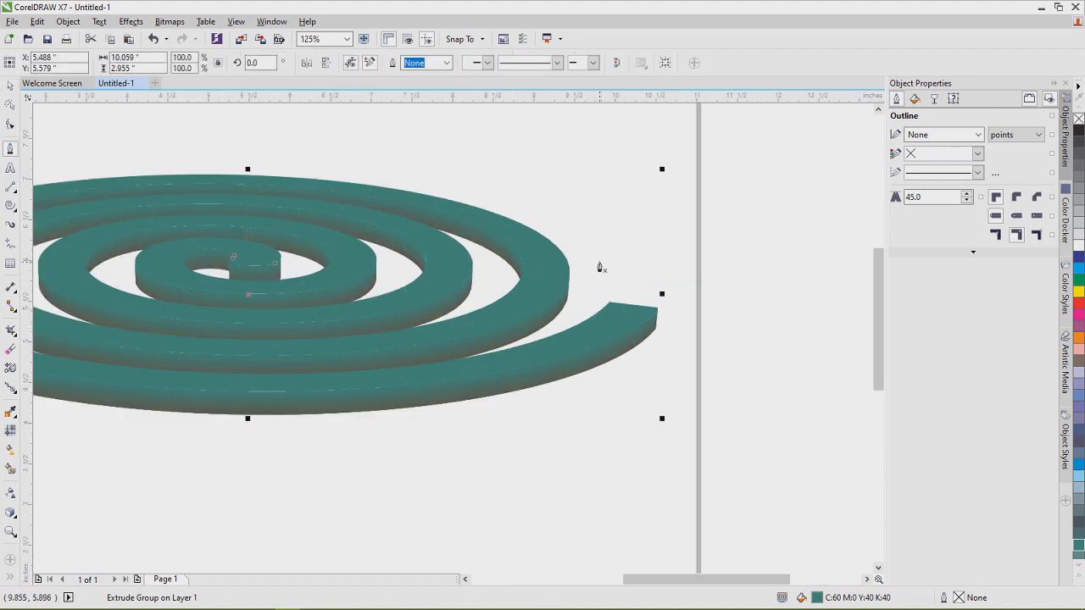
click(599, 262)
click(680, 272)
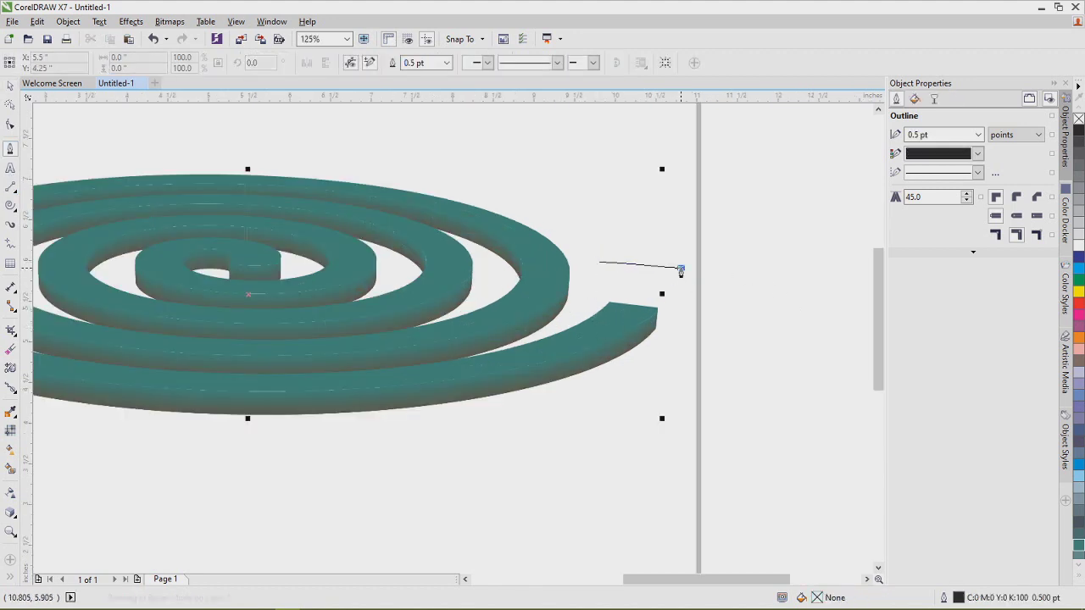
click(662, 350)
click(575, 317)
click(599, 261)
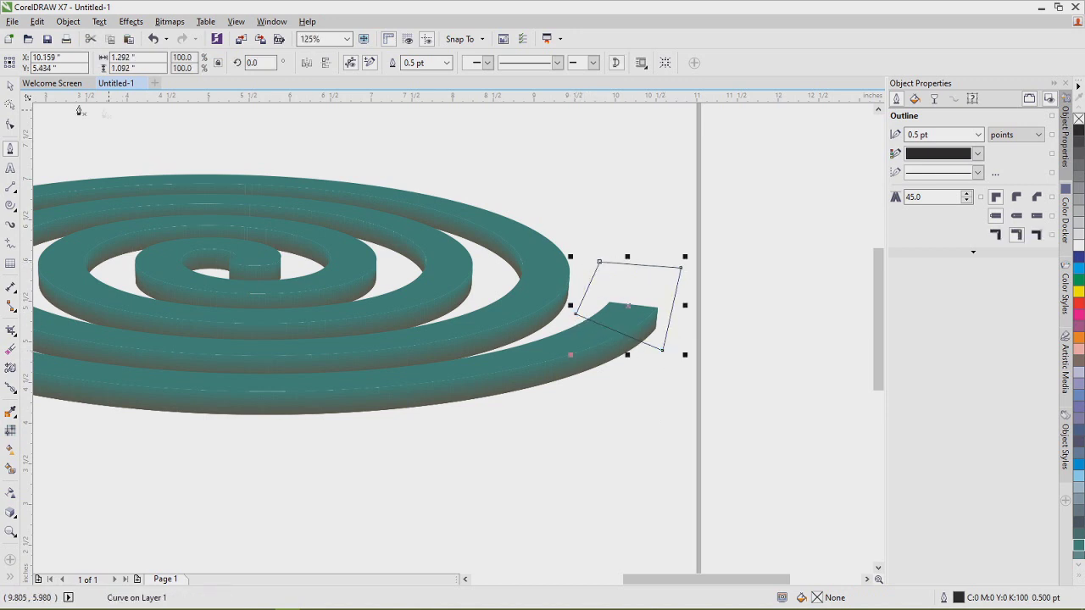
Step: Move the upper two corners of the four-sided shape inward, closer to the end of the coil
click(10, 125)
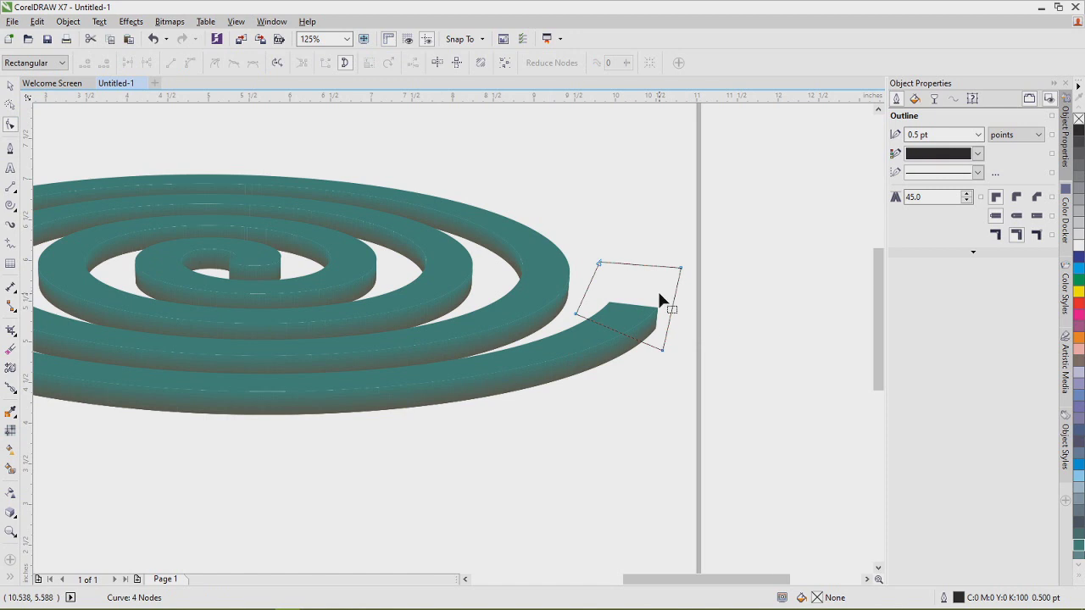
scroll(662, 300, up, 3)
drag(421, 168, 458, 251)
drag(746, 193, 713, 283)
drag(460, 258, 484, 284)
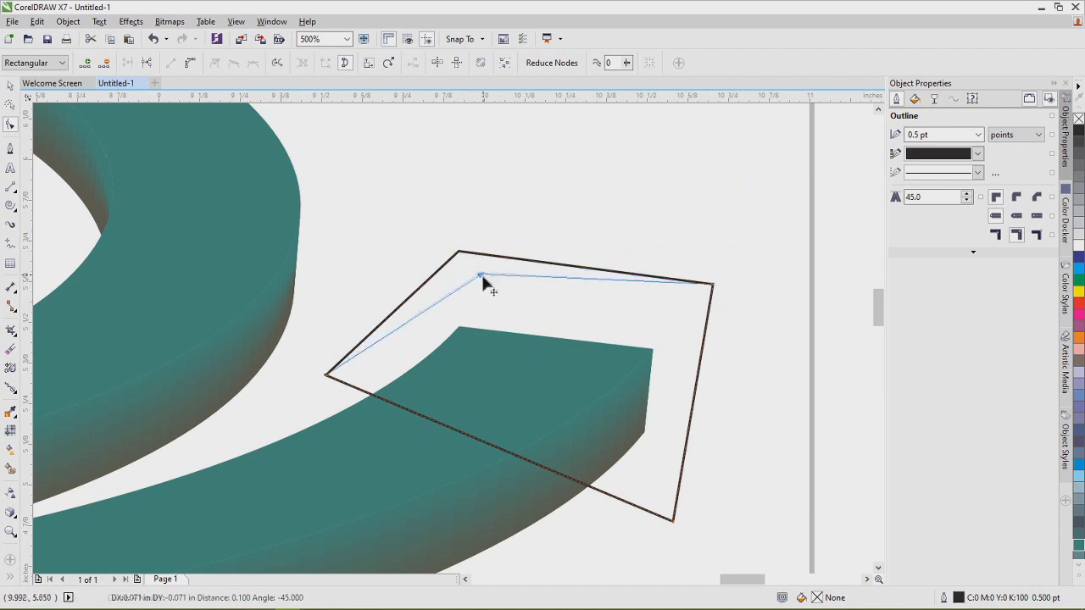
drag(713, 286, 699, 320)
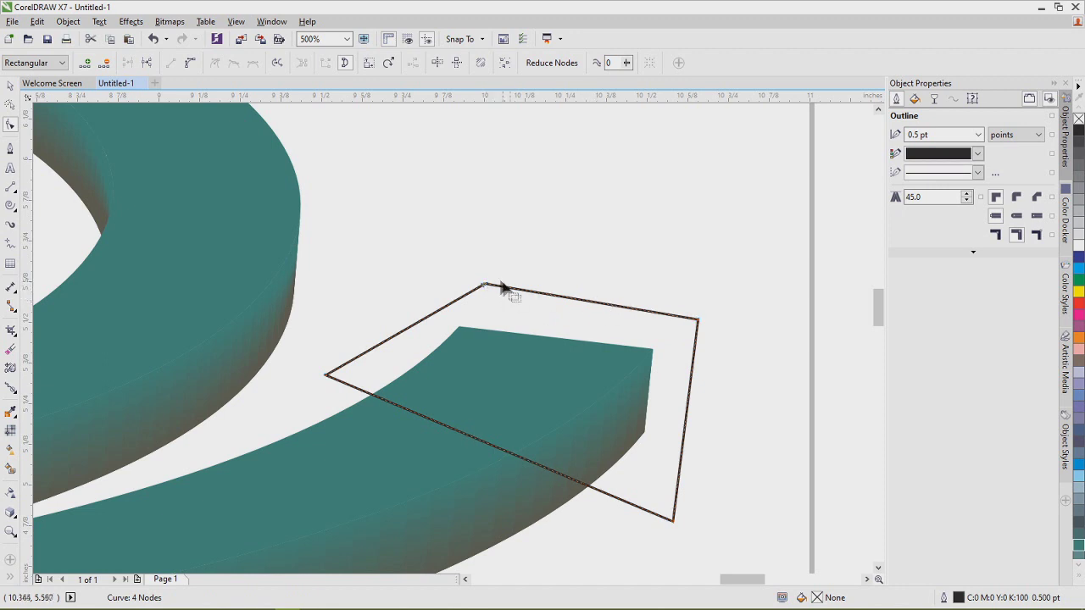
drag(487, 292, 491, 297)
Step: Curve the shape's upper edge into a shallow wave and pull its lower corners in to the coil's edges
click(592, 308)
click(205, 64)
drag(672, 521, 632, 457)
drag(323, 375, 374, 387)
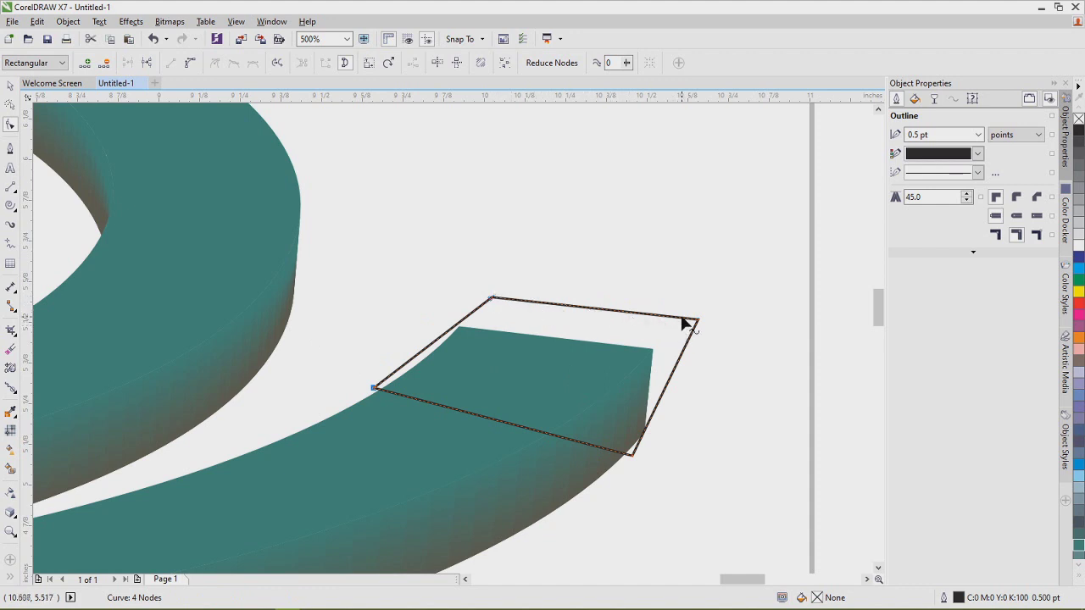
drag(557, 303, 563, 328)
drag(627, 307, 618, 283)
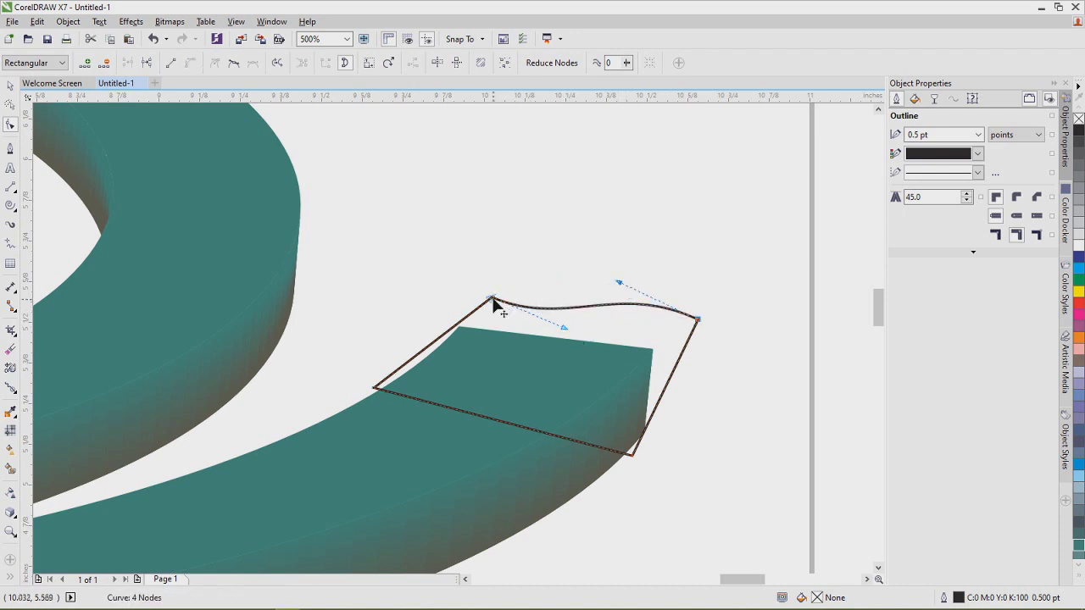
drag(494, 299, 495, 291)
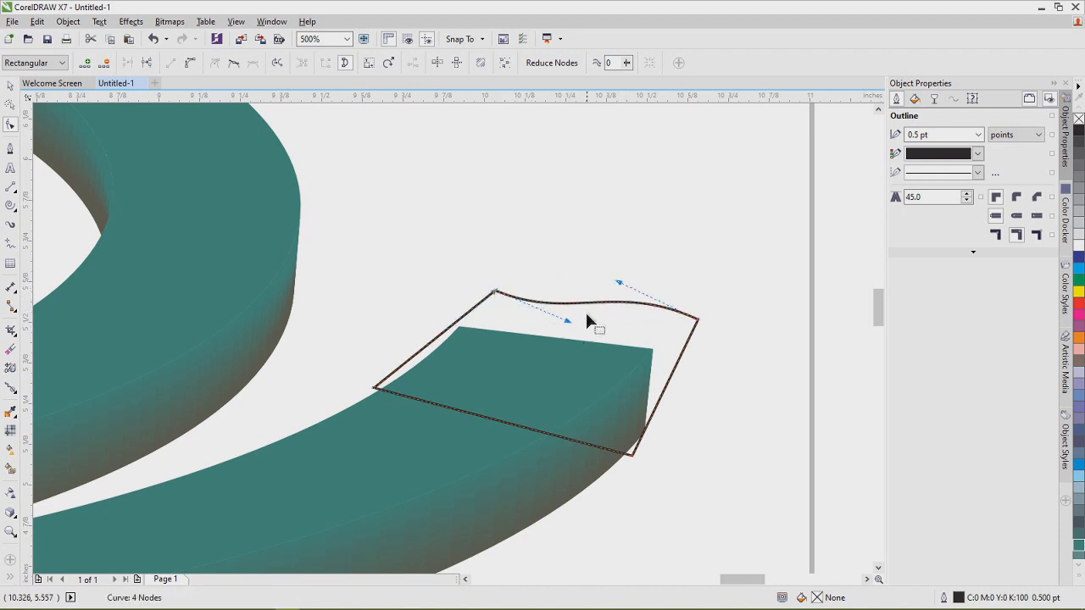
Step: Fill the tip shape with 60% black and remove its outline
click(1077, 153)
drag(1074, 178, 568, 320)
click(9, 86)
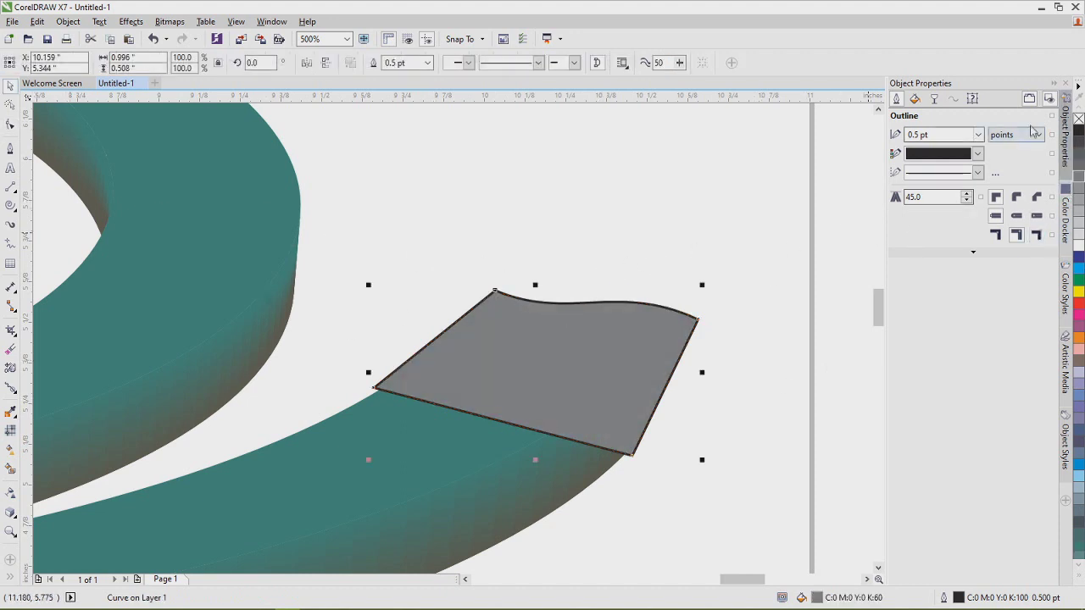
right_click(1077, 123)
Step: Refine the tip shape's corners so its lower ones meet the coil's edges and its outer one extends beyond the coil's end
scroll(672, 308, down, 6)
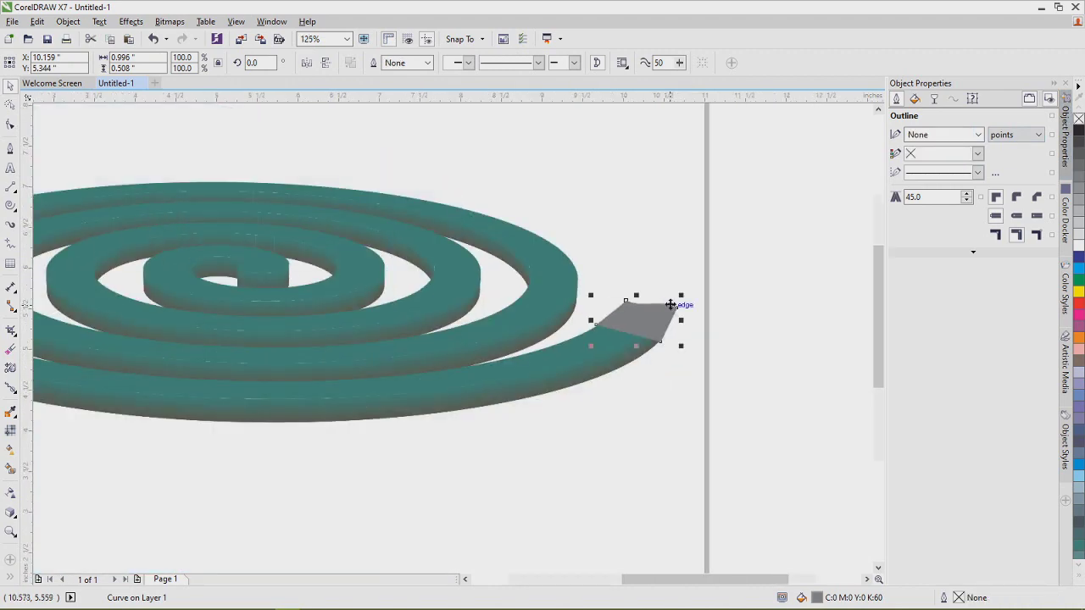
scroll(669, 307, up, 6)
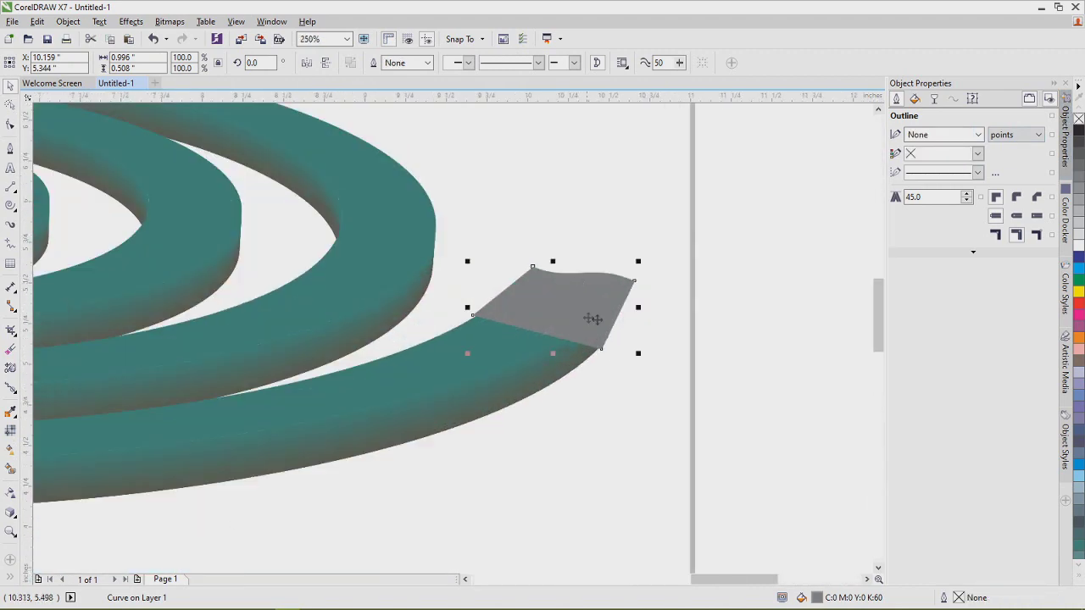
scroll(565, 334, up, 1)
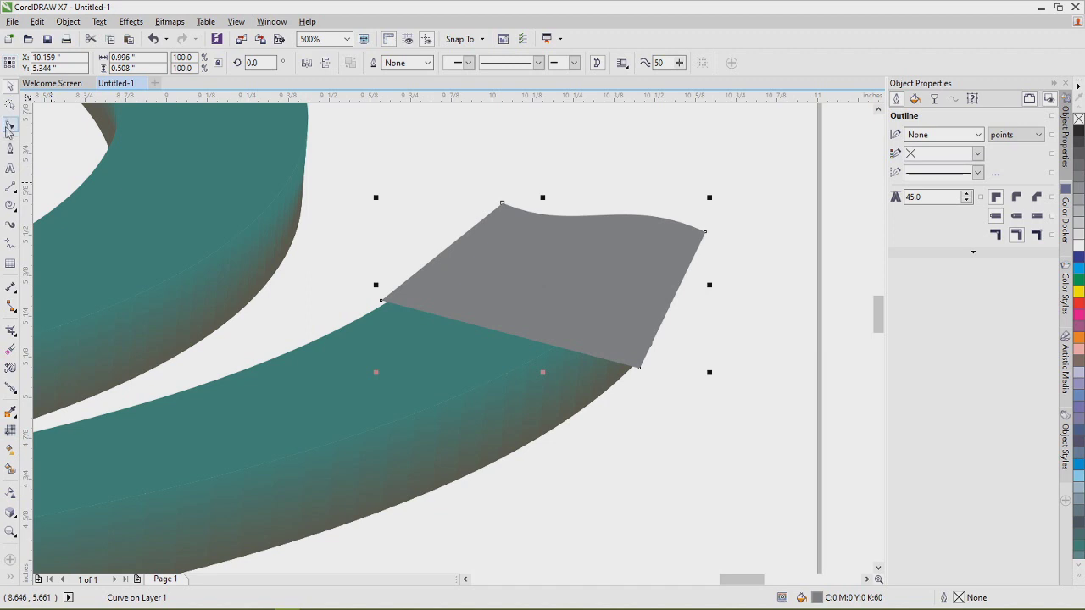
click(9, 127)
drag(636, 368, 646, 378)
drag(703, 235, 732, 244)
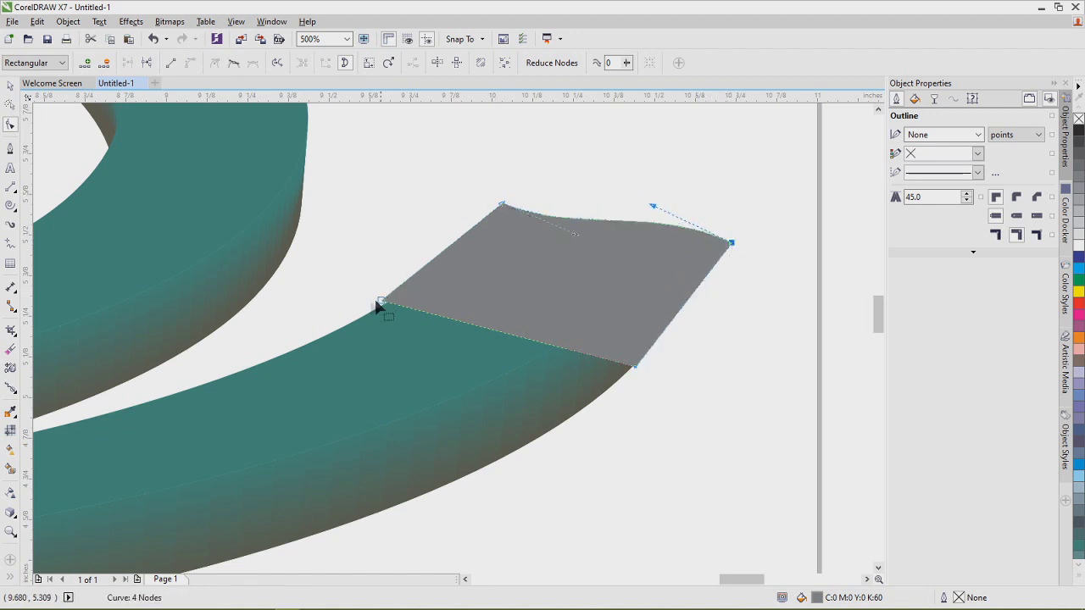
scroll(379, 306, up, 4)
drag(413, 296, 429, 307)
scroll(411, 348, down, 4)
scroll(413, 343, down, 1)
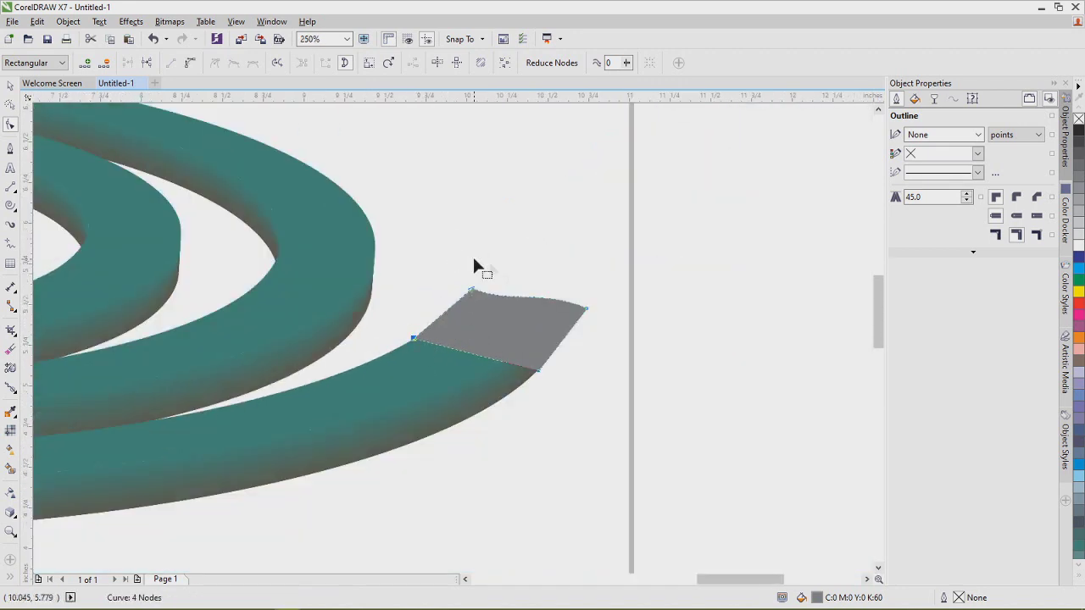
drag(584, 307, 581, 317)
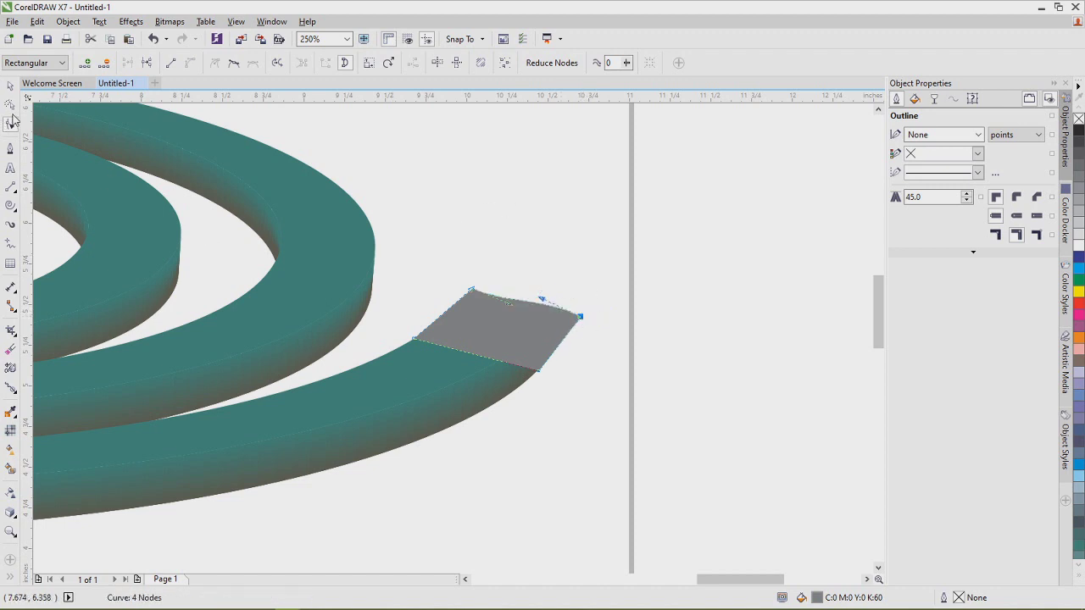
Step: Apply a linear fountain fill to the tip shape, running from red at the coil to yellow at the outer end
click(9, 87)
click(10, 450)
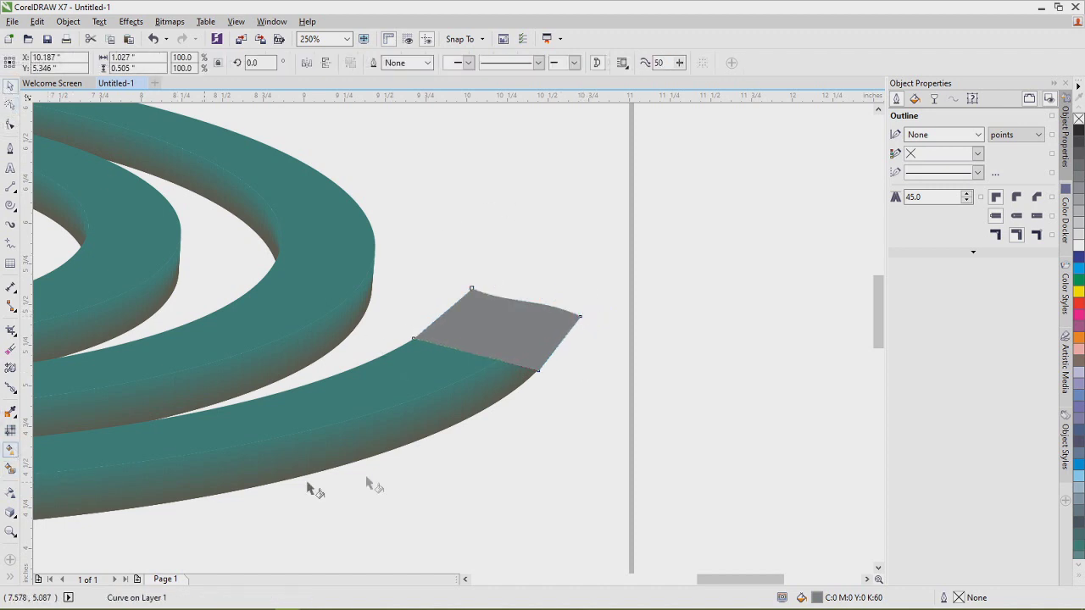
drag(503, 344, 557, 232)
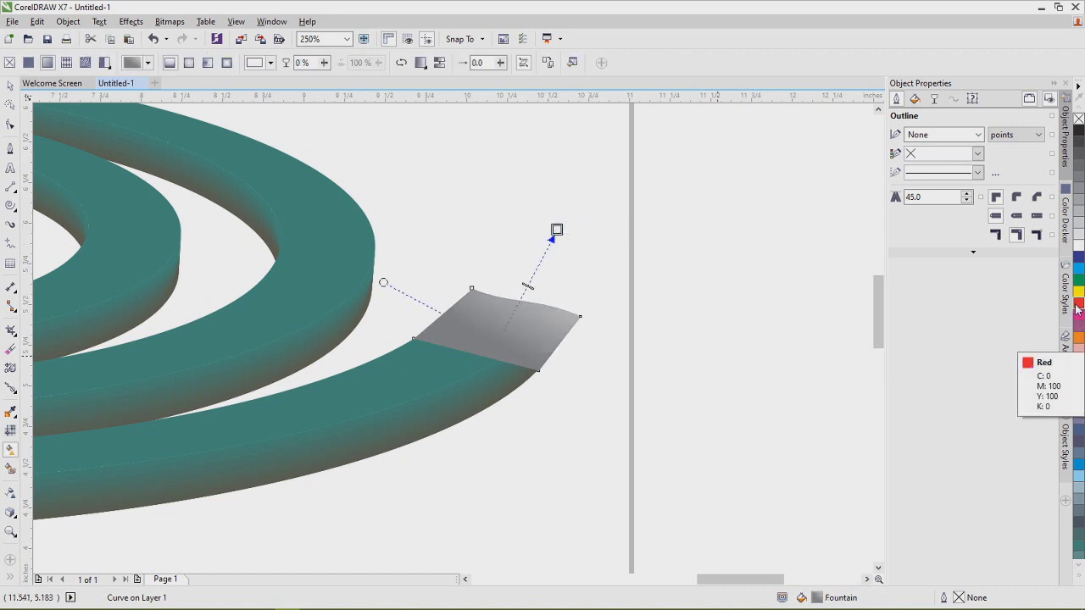
drag(1079, 315, 1007, 317)
drag(496, 349, 496, 341)
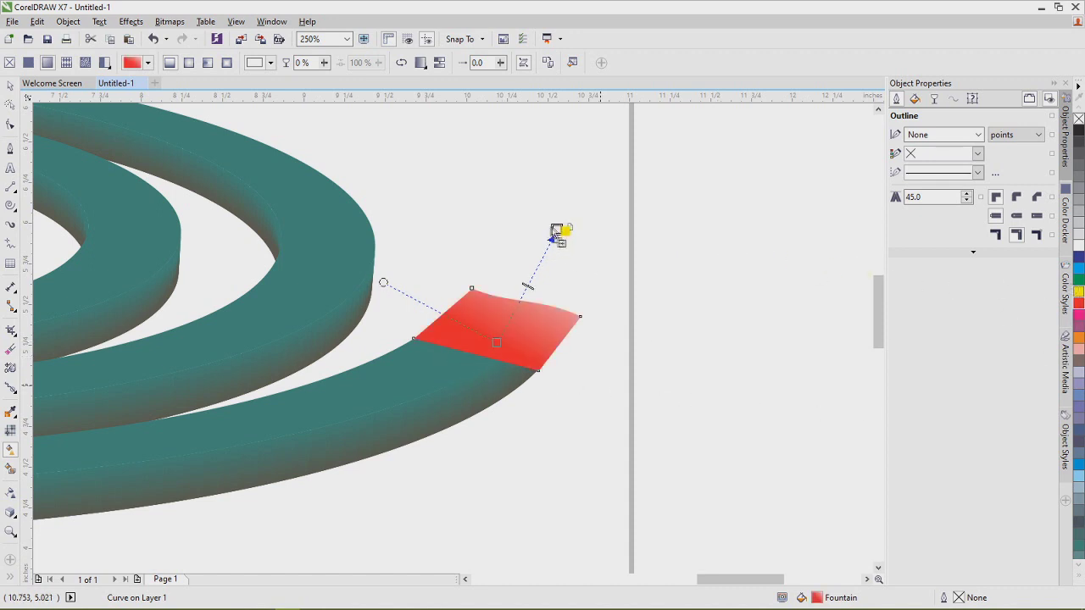
drag(557, 235, 556, 231)
Step: Shift the gradient's start back onto the coil and its yellow end to the tip's upper edge, and deselect the shape
drag(496, 341, 480, 353)
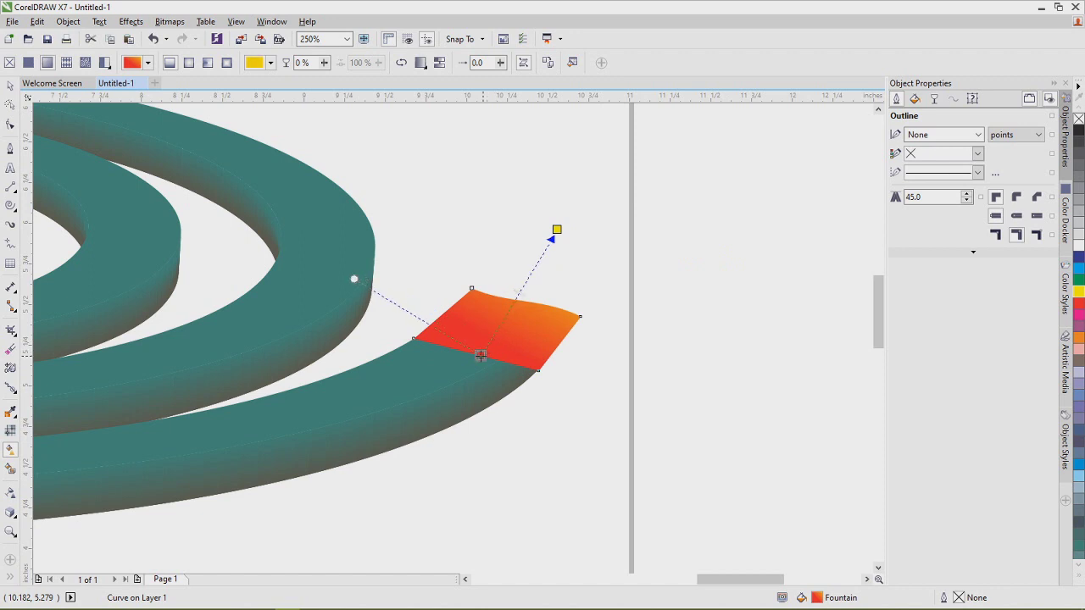
drag(556, 230, 537, 288)
drag(479, 354, 462, 378)
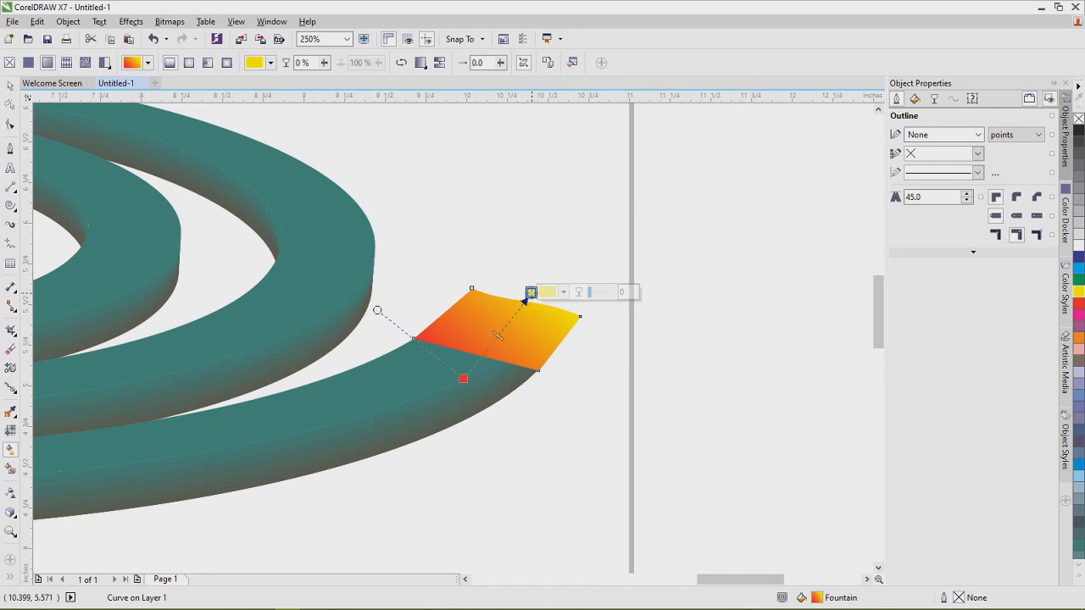
click(463, 379)
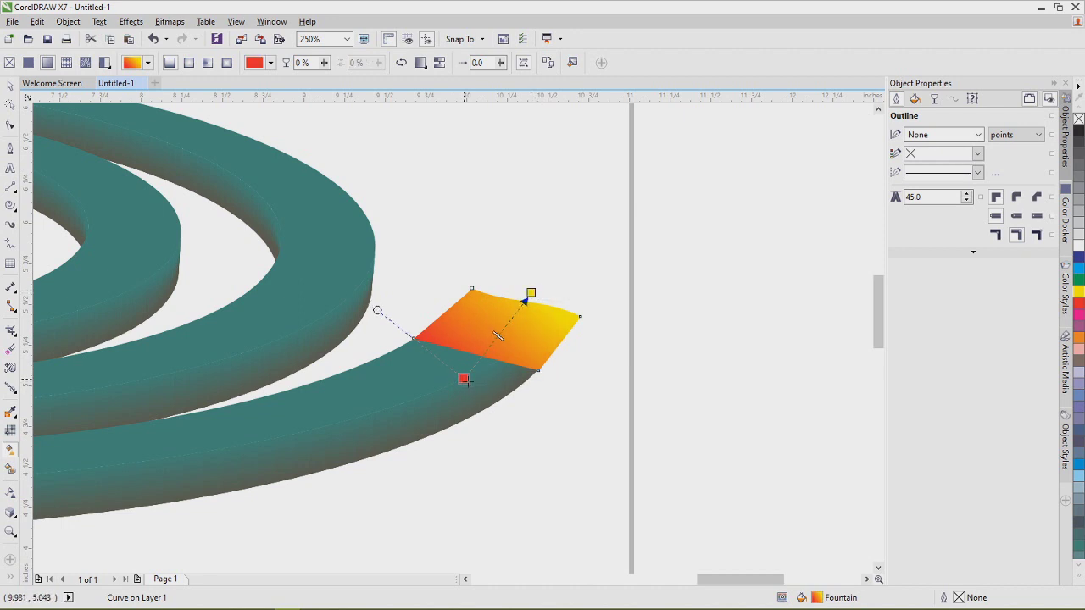
click(11, 86)
scroll(313, 339, down, 2)
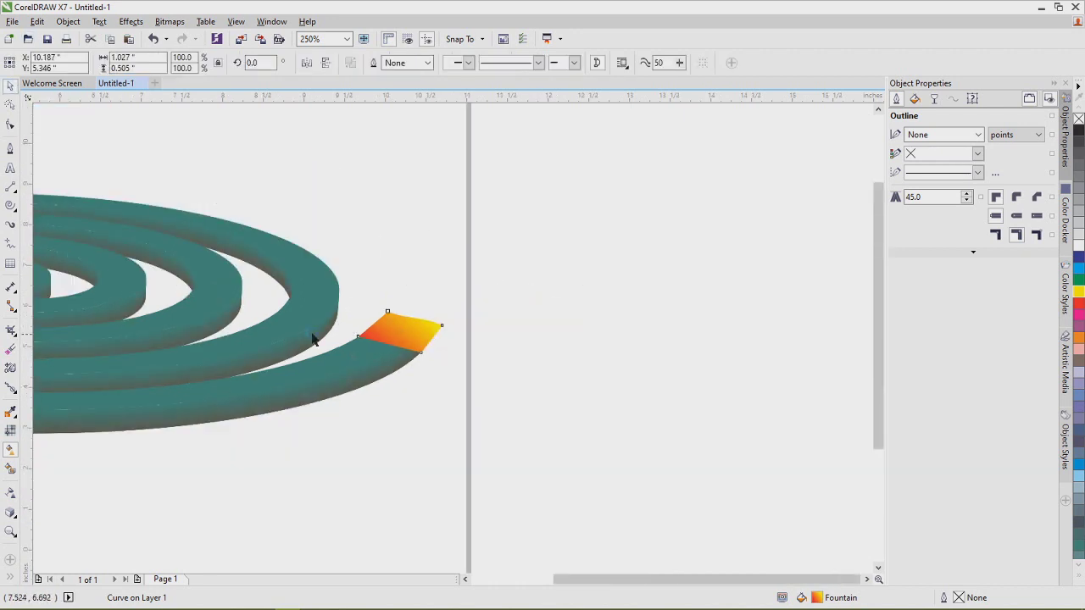
scroll(313, 339, down, 2)
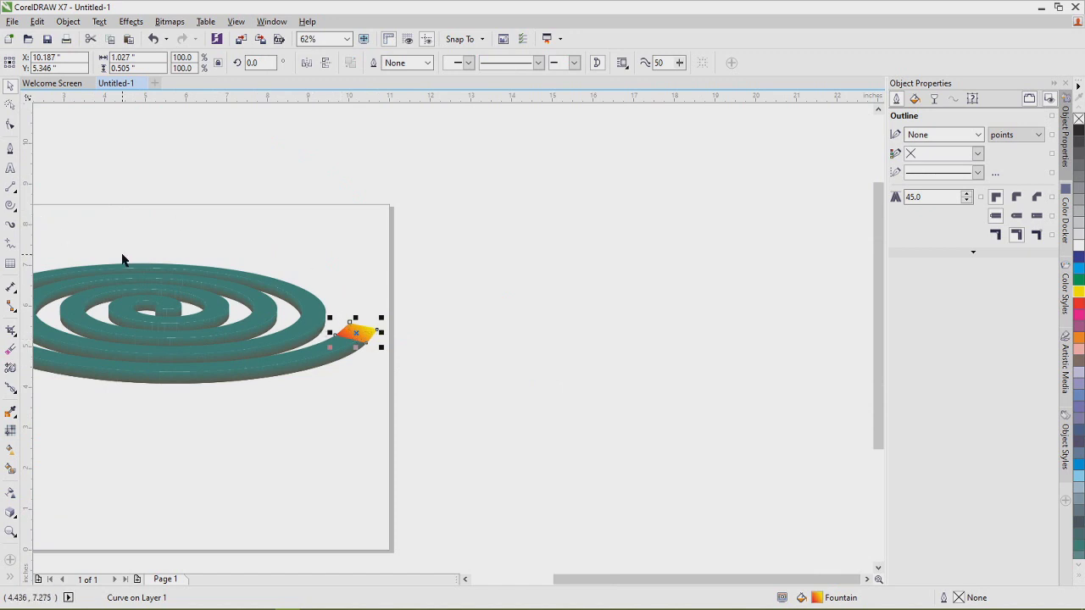
key(shift+F4)
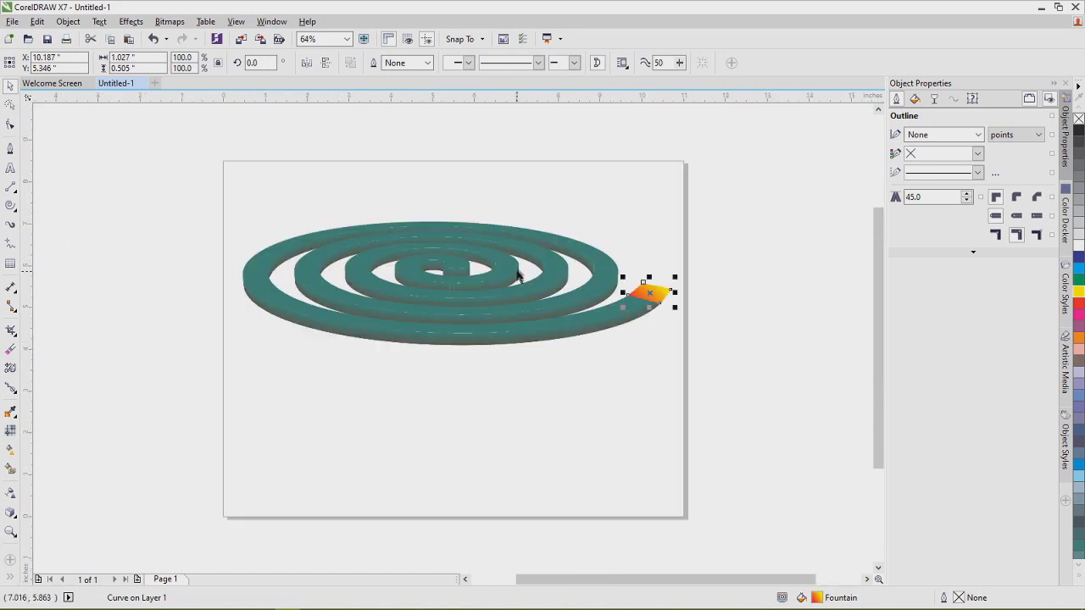
click(716, 280)
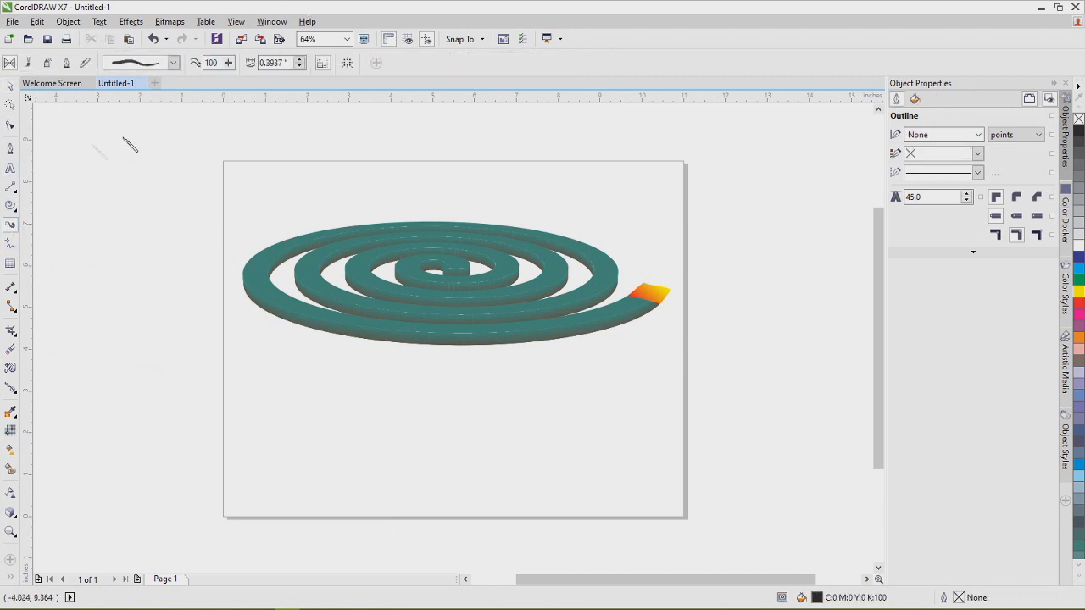
Step: Spray a reddish stroke from the Brush Strokes category outside the page, above and beside the coil, using Artistic Media
click(28, 63)
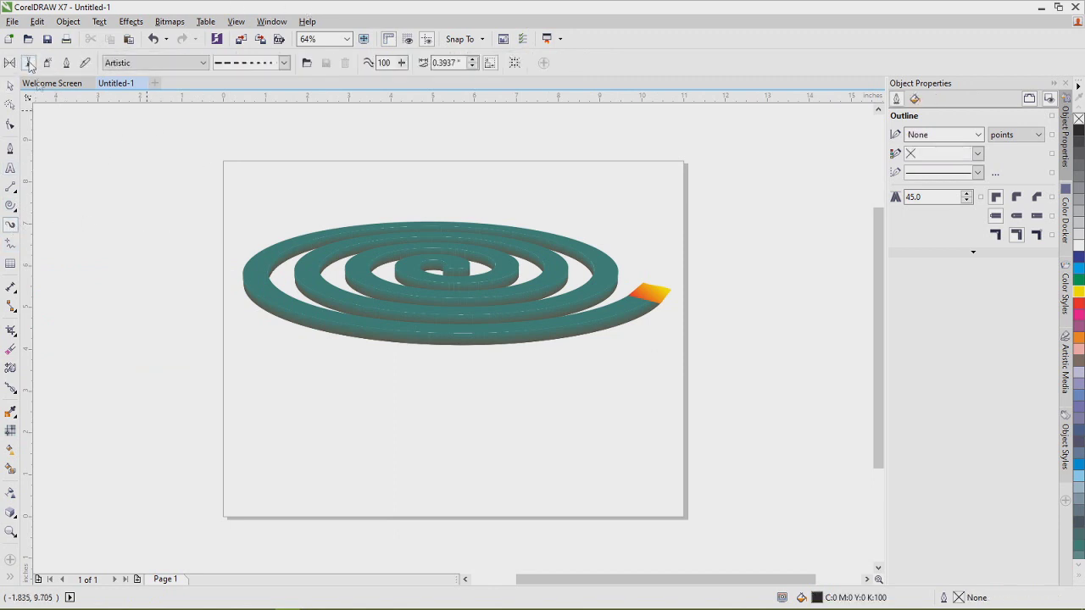
click(48, 64)
click(259, 64)
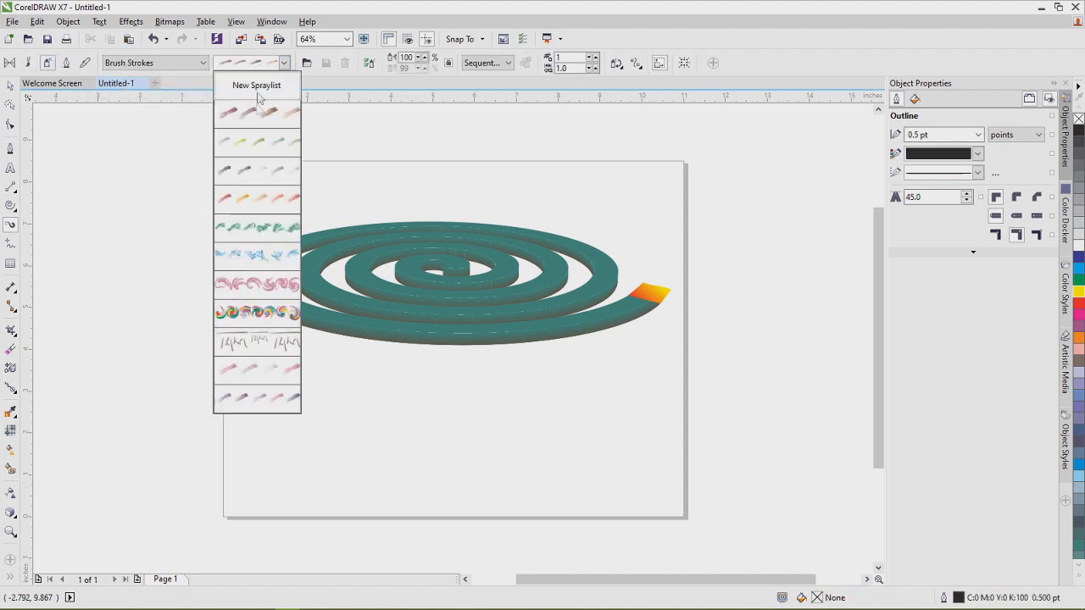
click(260, 115)
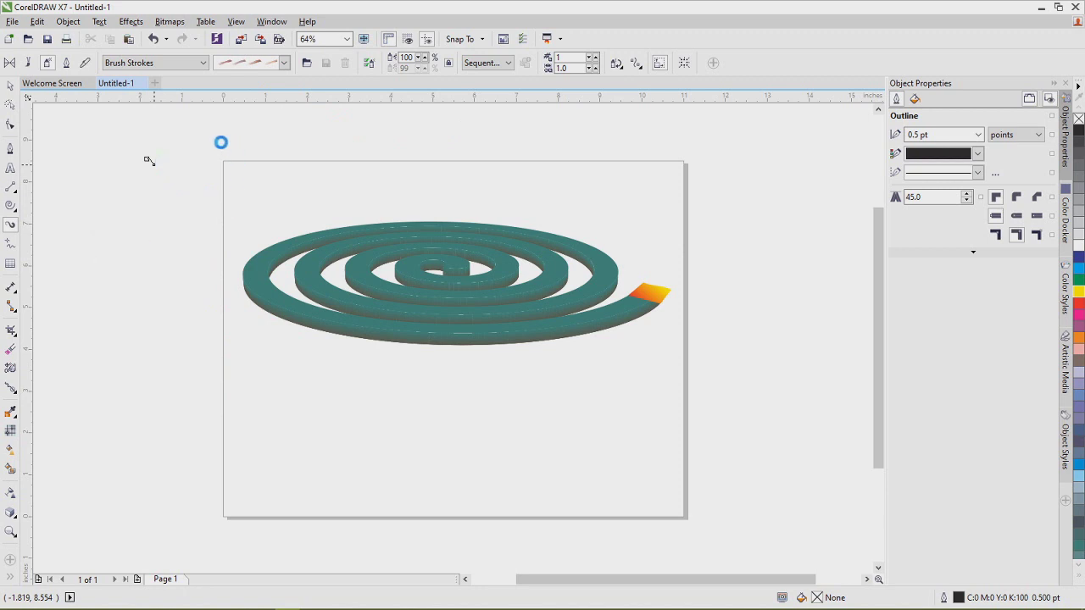
mouse_move(148, 161)
mouse_down()
mouse_move(195, 141)
mouse_move(154, 208)
mouse_up()
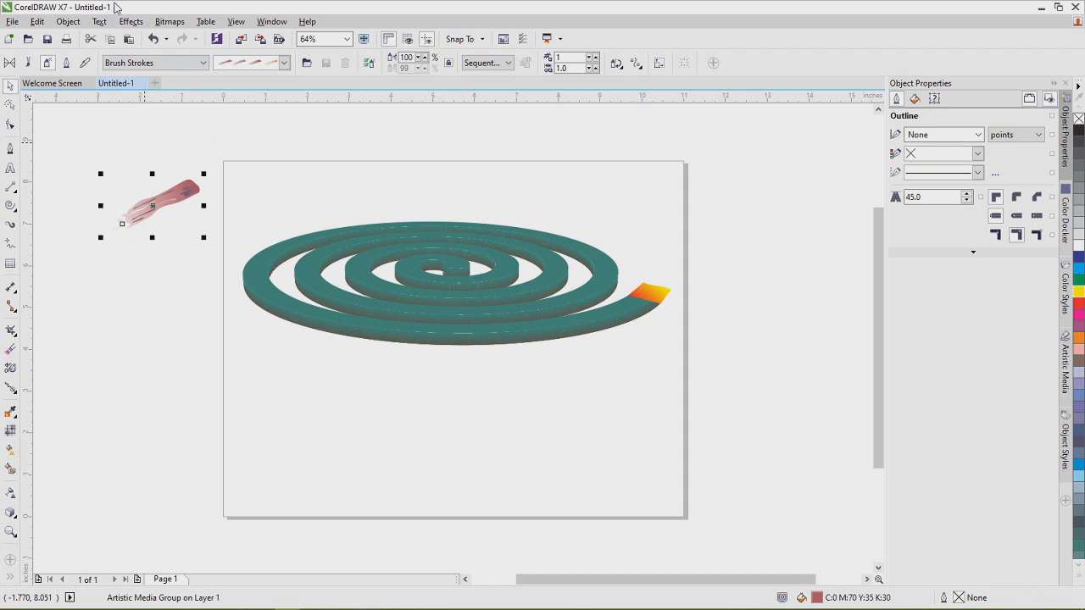
Step: Break the sprayed artistic media group apart from its path
click(68, 21)
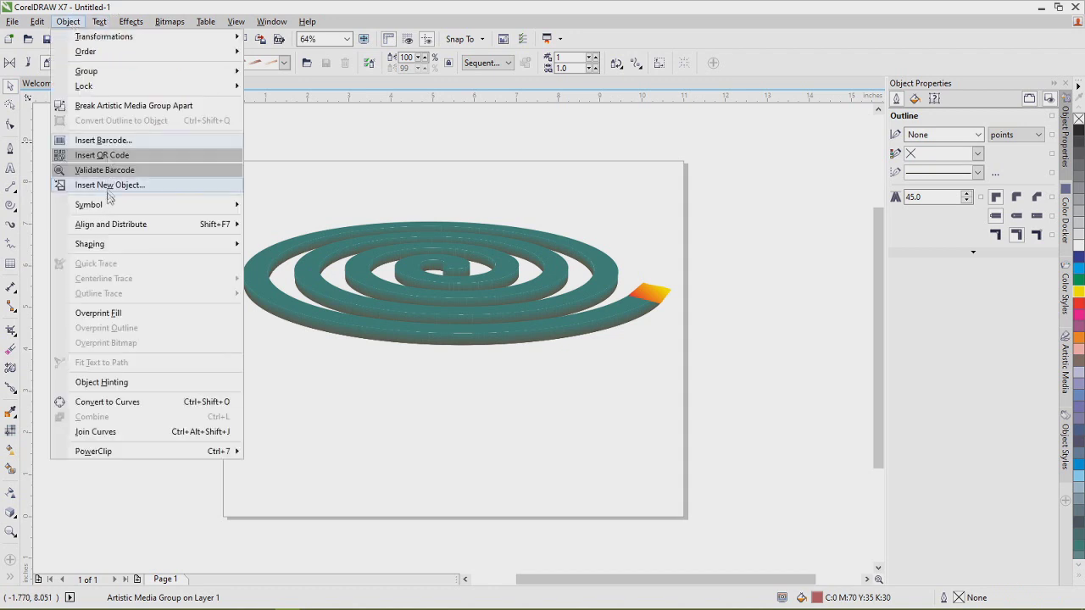
click(124, 103)
scroll(249, 302, up, 5)
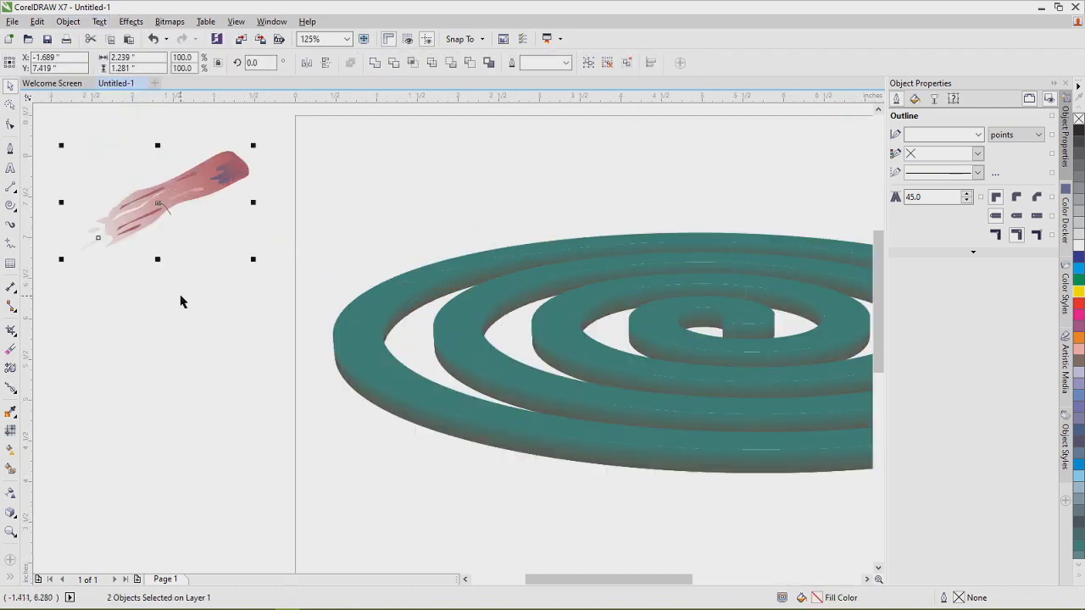
Step: Delete the leftover path curve and rotate the brush-stroke group to 240° so it stands upright
click(178, 218)
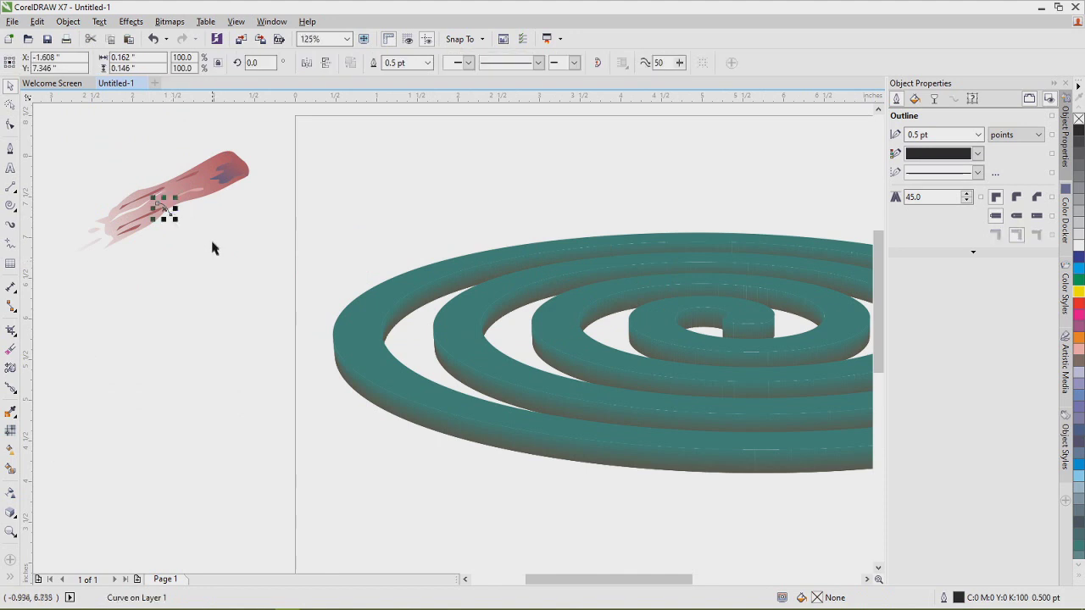
click(182, 192)
click(163, 195)
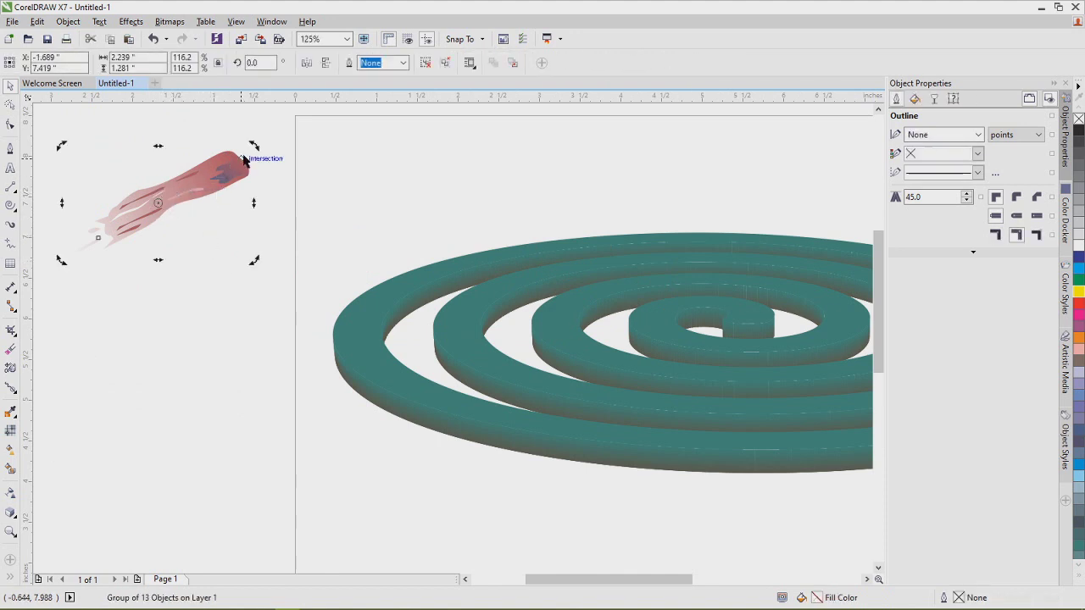
drag(252, 147, 163, 286)
mouse_move(169, 177)
mouse_down()
mouse_move(177, 212)
mouse_move(162, 170)
mouse_up()
key(ctrl+z)
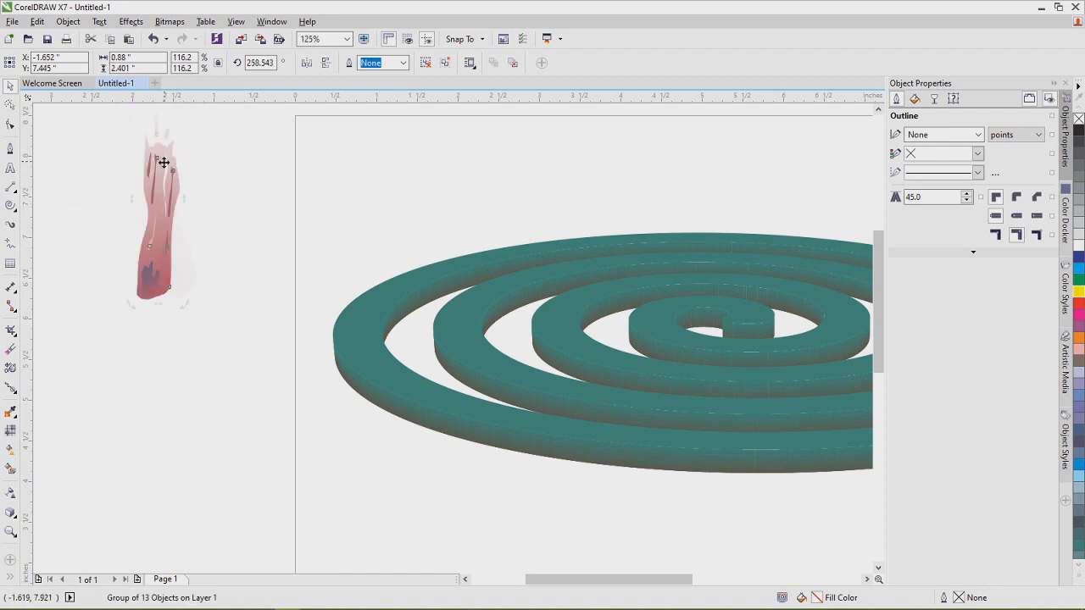
Step: Move the upright brush-stroke group onto the page, directly above the coil's glowing tip
scroll(168, 186, down, 3)
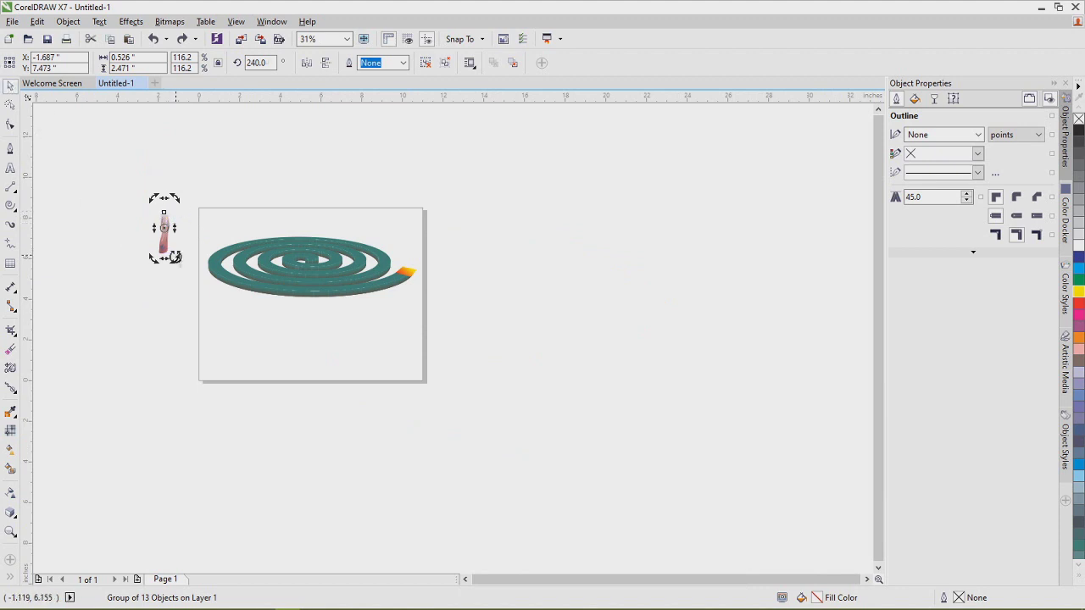
drag(164, 235, 409, 248)
scroll(400, 235, up, 3)
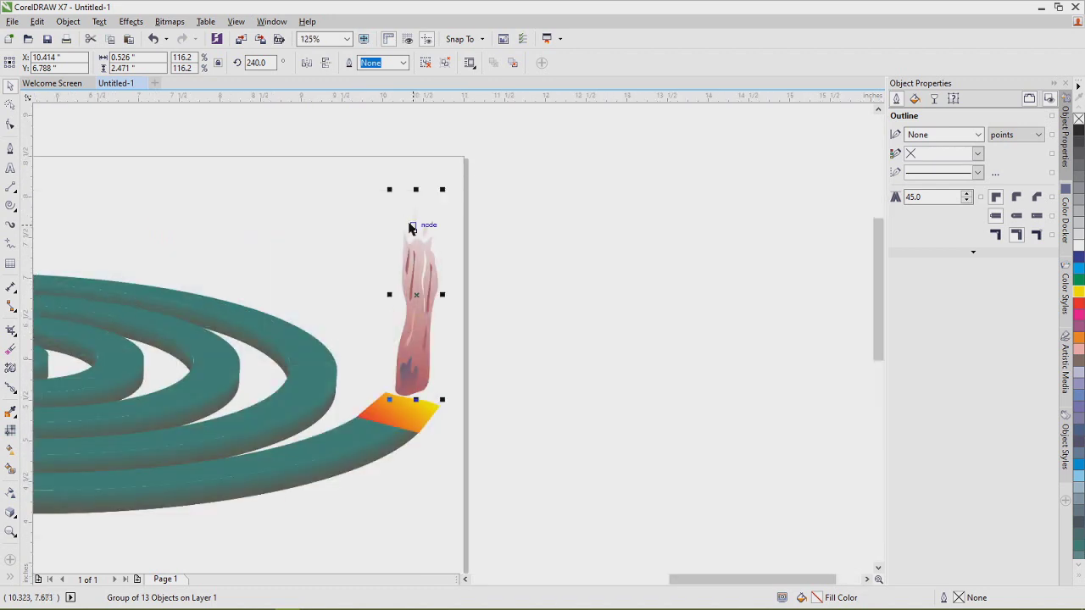
key(shift+F4)
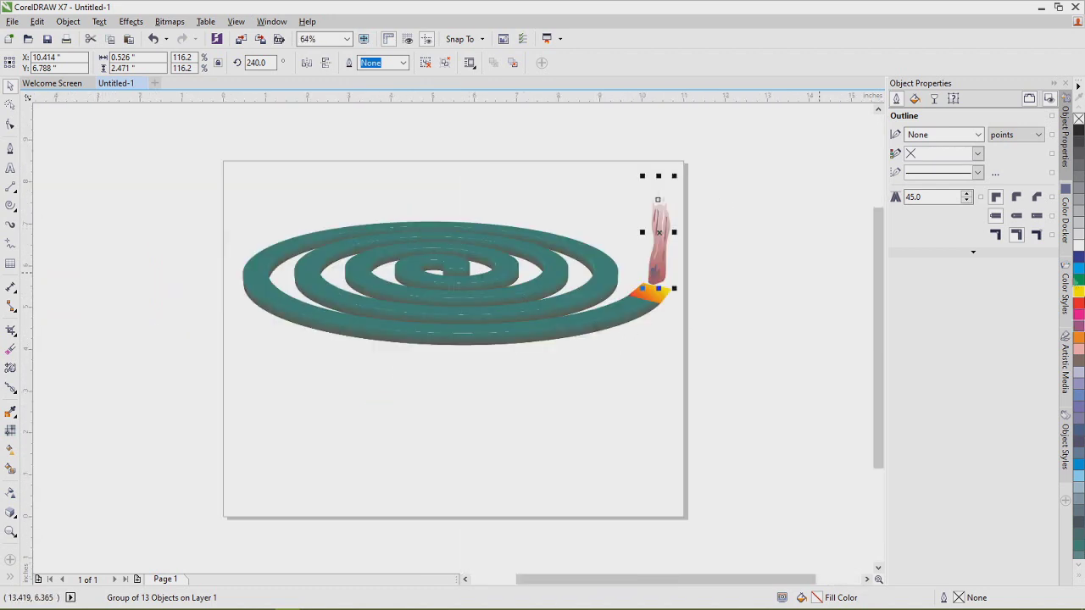
Step: Recolour the brush-stroke group to a 50% black grey so it looks like smoke
click(1079, 190)
click(1079, 181)
scroll(665, 231, up, 4)
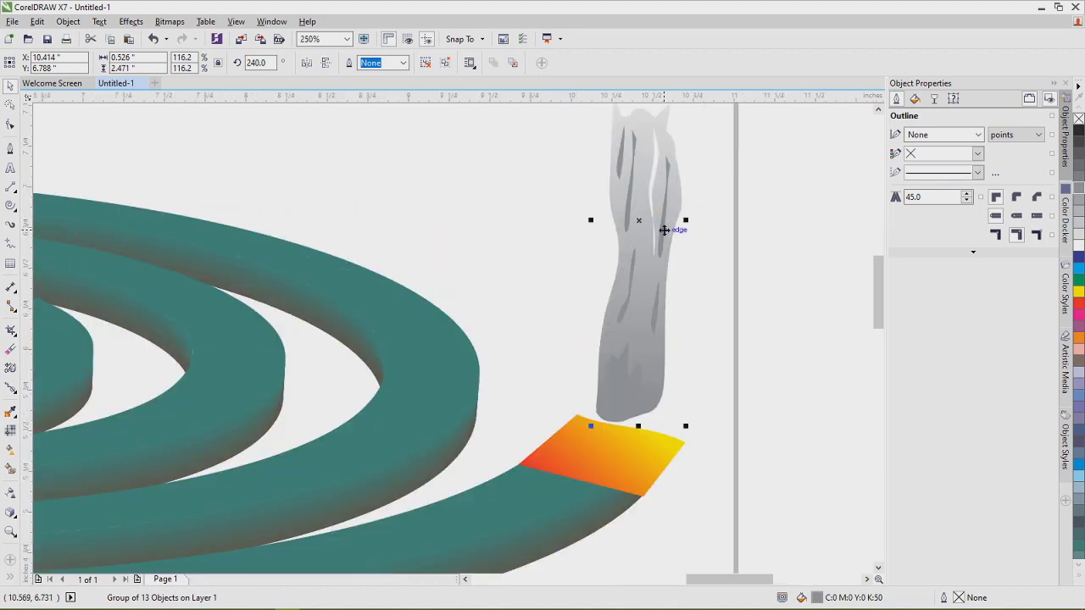
Step: Shift the grey smoke stroke so its base sits just above the glowing tip, and deselect it
scroll(665, 229, down, 2)
mouse_move(652, 226)
mouse_down()
mouse_move(658, 238)
mouse_move(670, 232)
mouse_move(654, 233)
mouse_up()
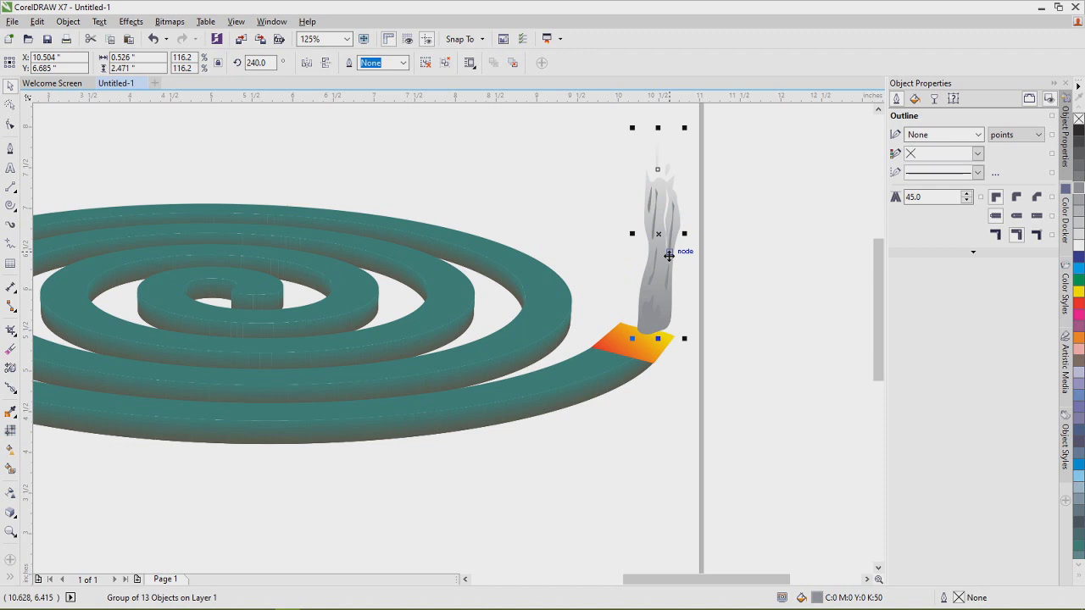
drag(666, 250, 656, 224)
scroll(656, 224, down, 2)
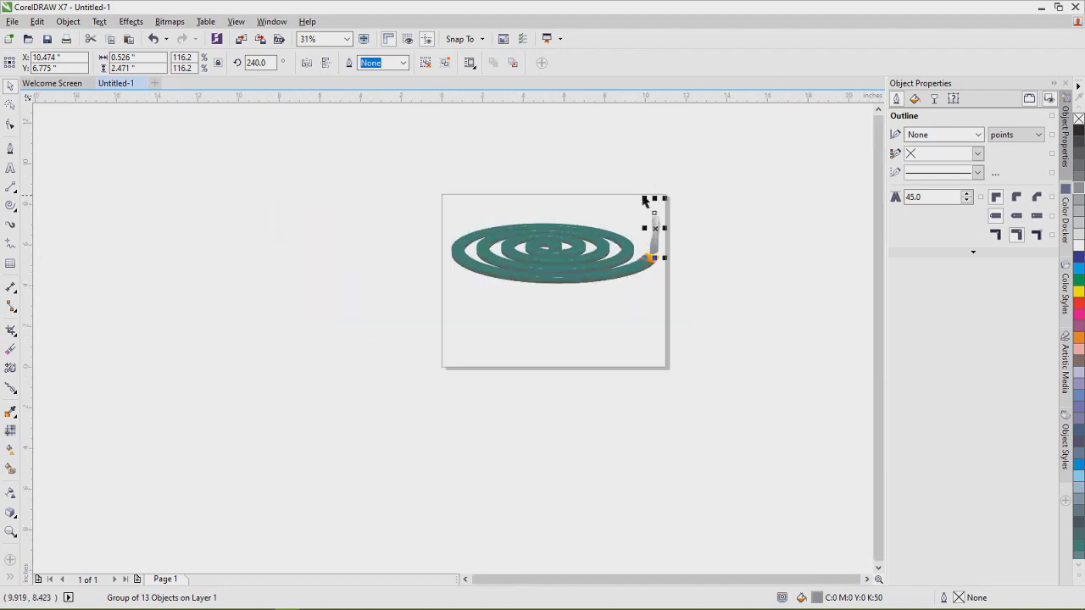
scroll(644, 191, up, 1)
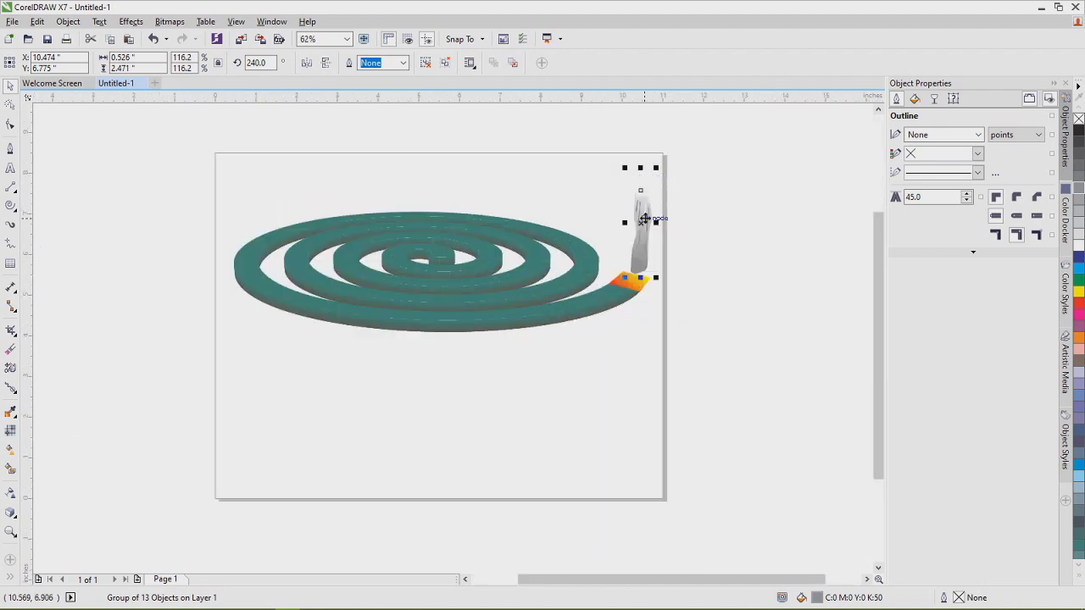
scroll(644, 218, up, 1)
scroll(659, 218, down, 1)
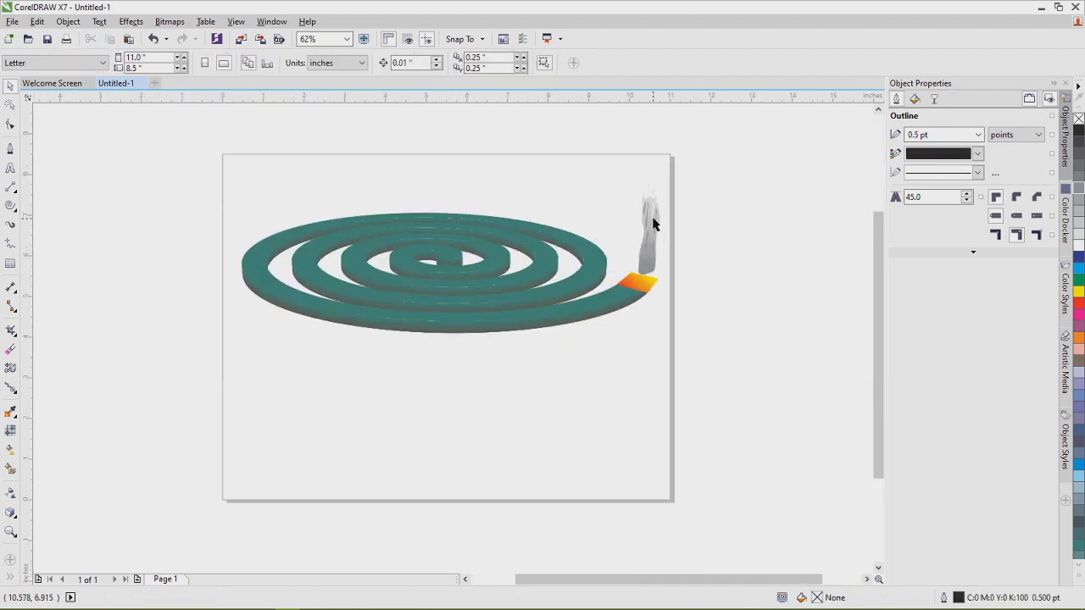
Step: Apply a linear transparency to the smoke that starts well below the coil's tip and fades out partway up the stroke
click(10, 494)
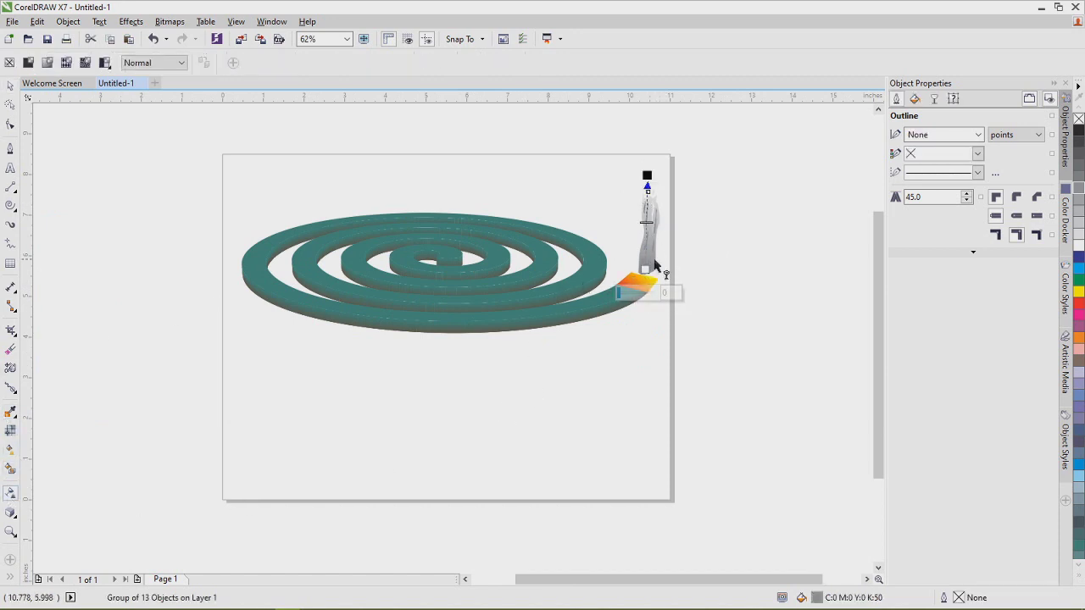
drag(644, 270, 646, 240)
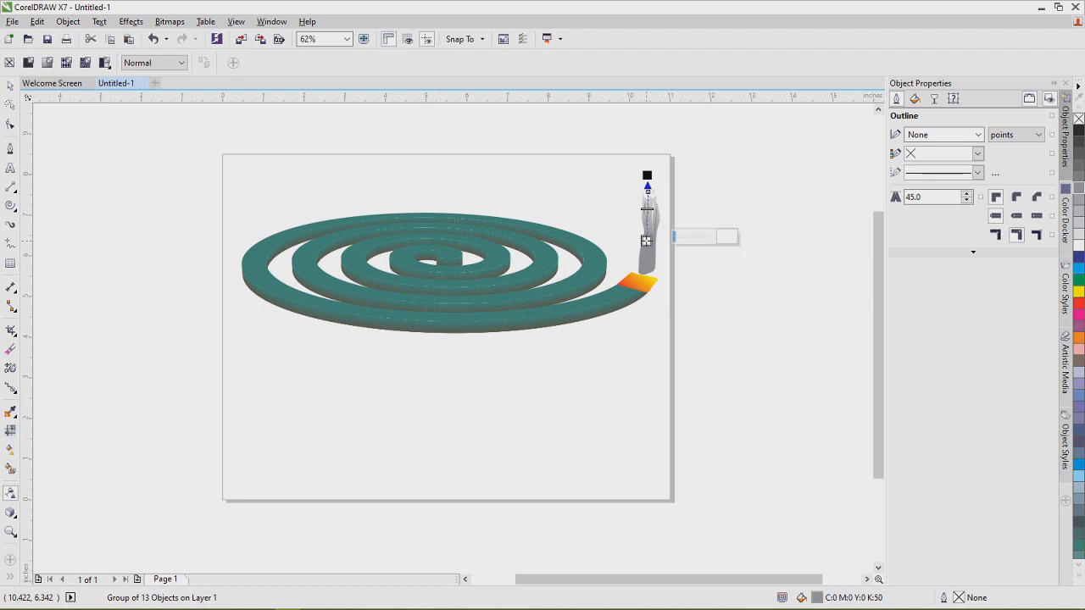
drag(649, 283, 646, 365)
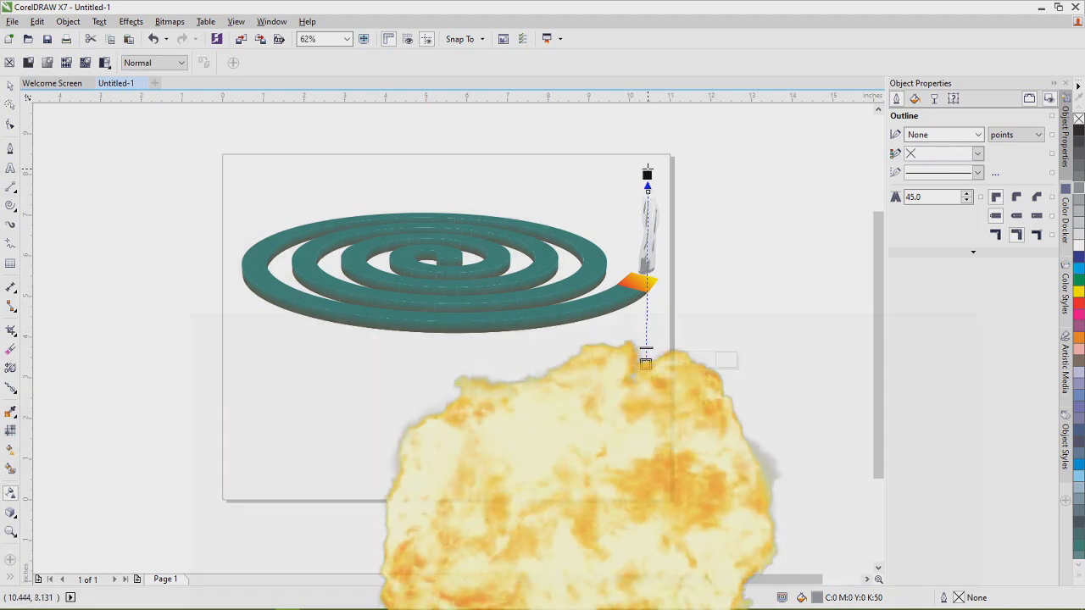
drag(646, 168, 648, 223)
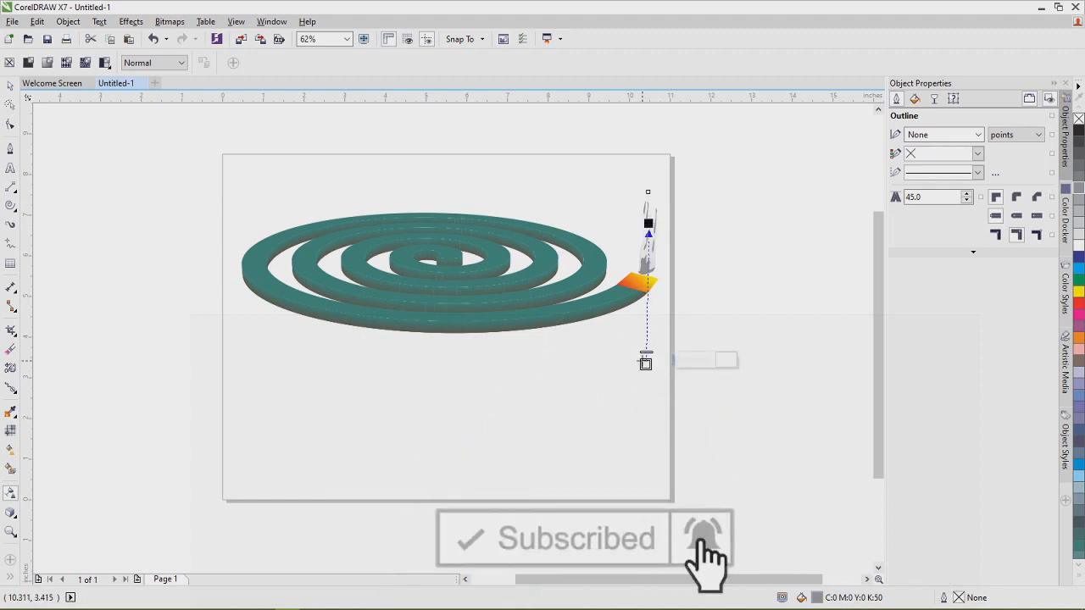
drag(645, 361, 633, 384)
Step: Group the coil, tip and smoke, move the group off the page beside its upper edge, and deselect it
click(11, 87)
scroll(542, 314, down, 1)
drag(343, 179, 680, 364)
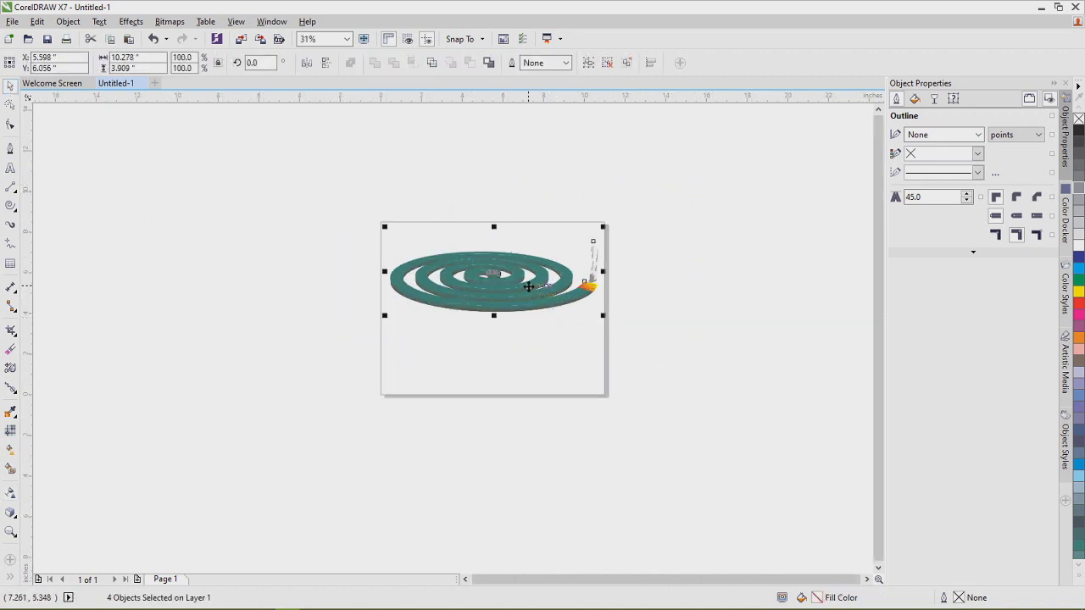
key(ctrl+g)
drag(497, 283, 229, 235)
click(574, 353)
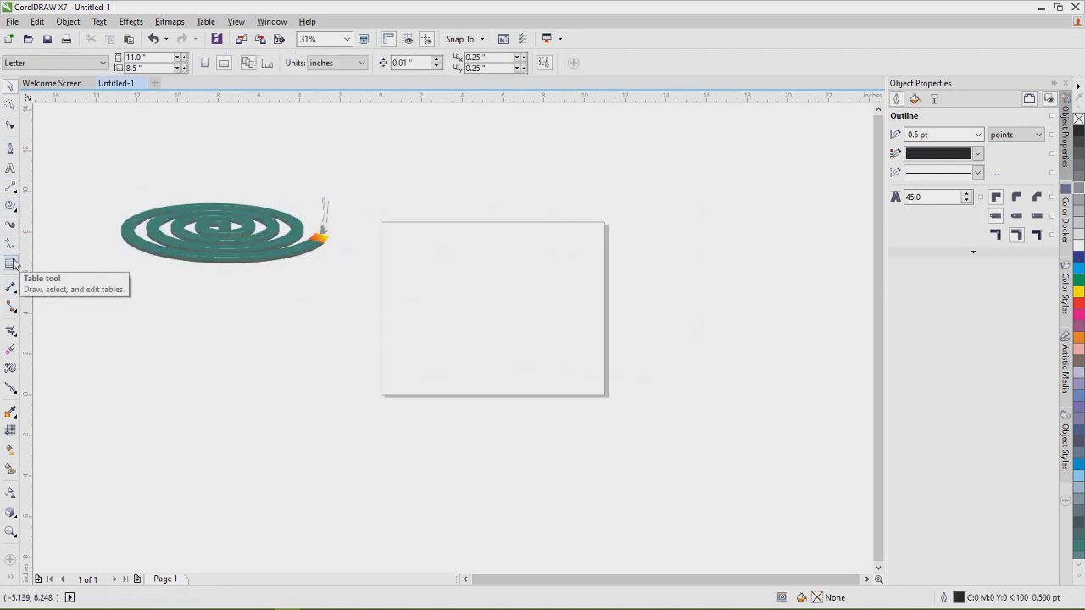
Step: Create a page-sized 11 by 8.5 inch rectangle as the background
click(17, 214)
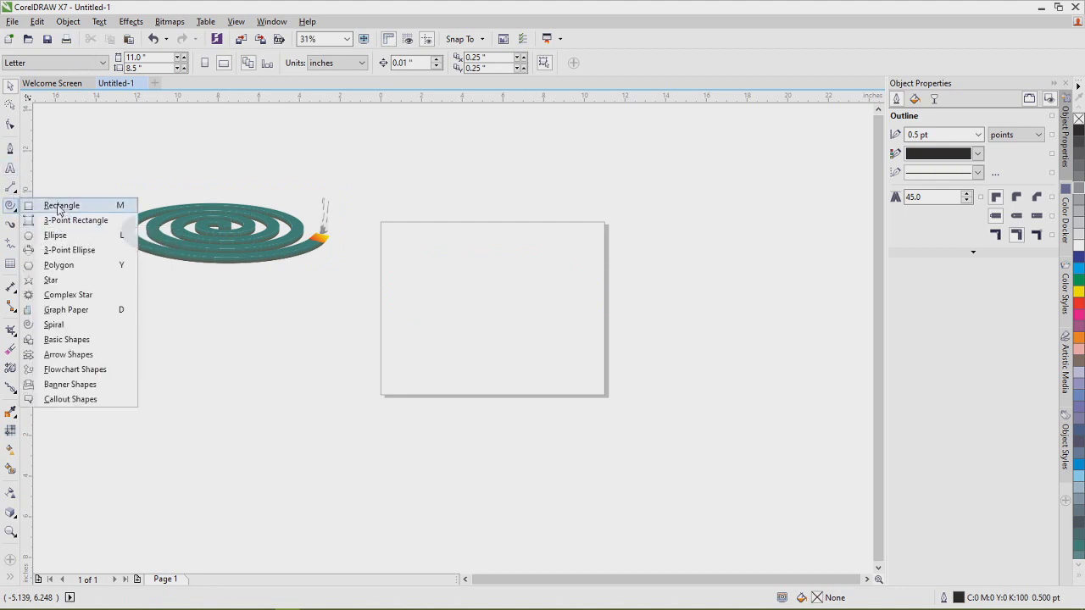
click(38, 206)
double_click(11, 208)
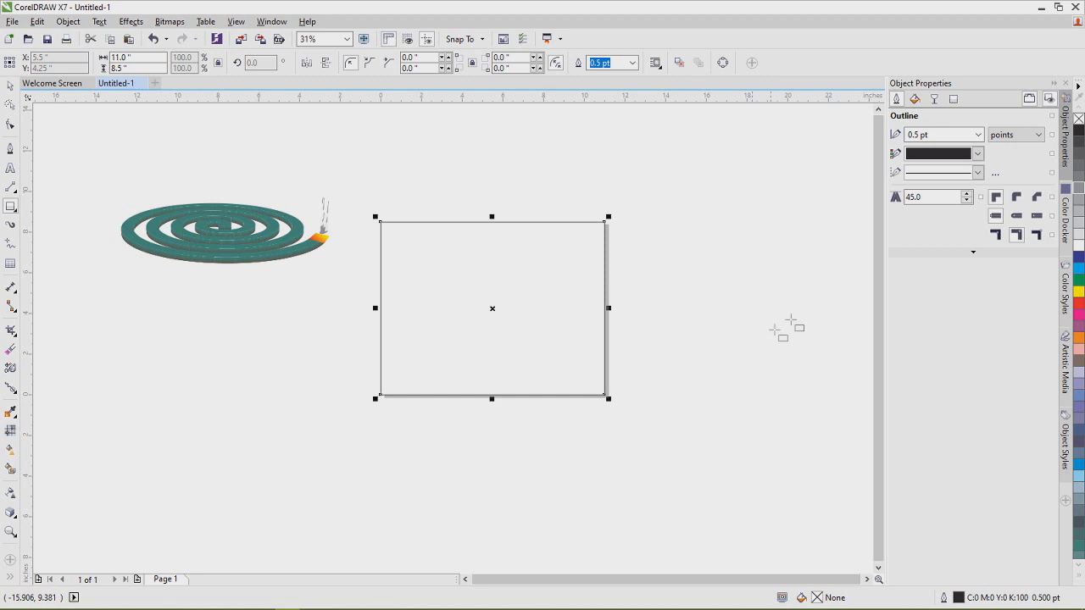
Step: Apply an elliptical fountain fill to the rectangle, centred near its middle with the outer end beyond the page edge
click(11, 450)
drag(463, 310, 761, 300)
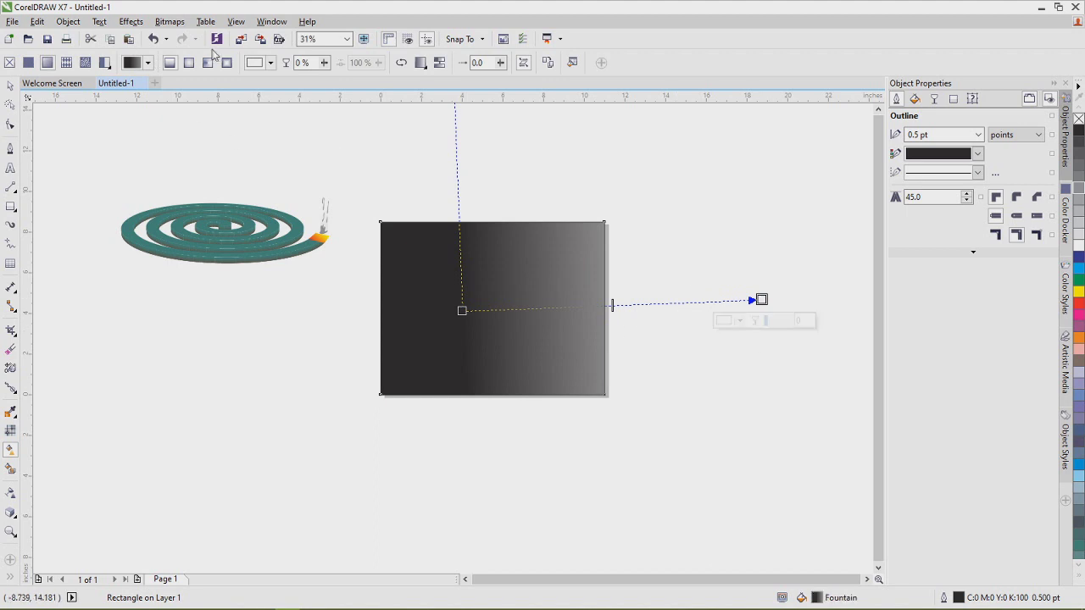
click(189, 63)
drag(608, 305, 473, 317)
drag(761, 299, 730, 299)
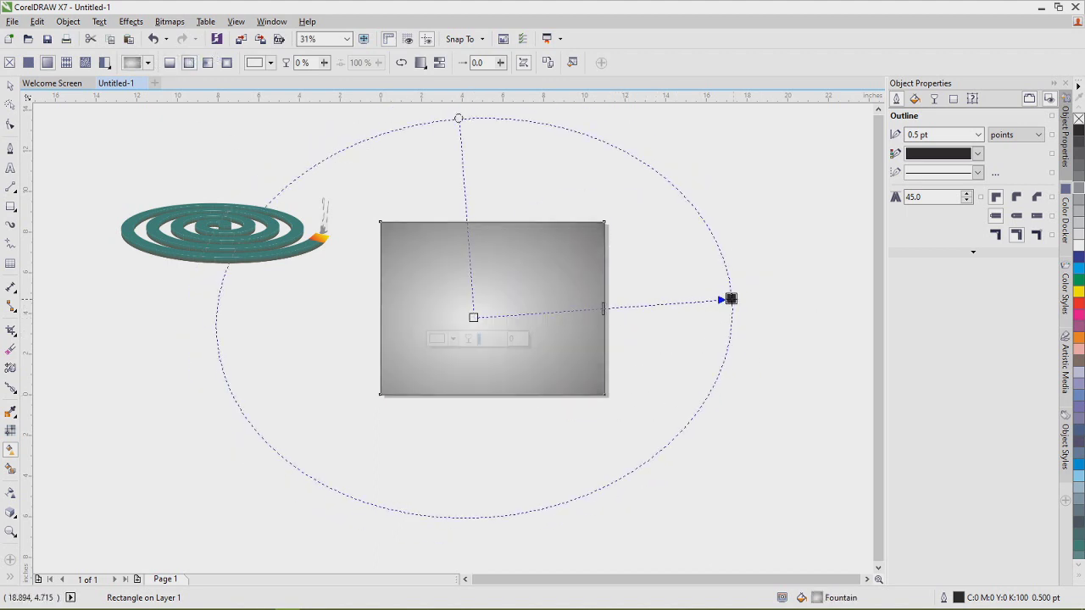
Step: Colour the background gradient yellow at the centre and blue at the outer end, and reshape its ellipse around the page
drag(1079, 293, 474, 318)
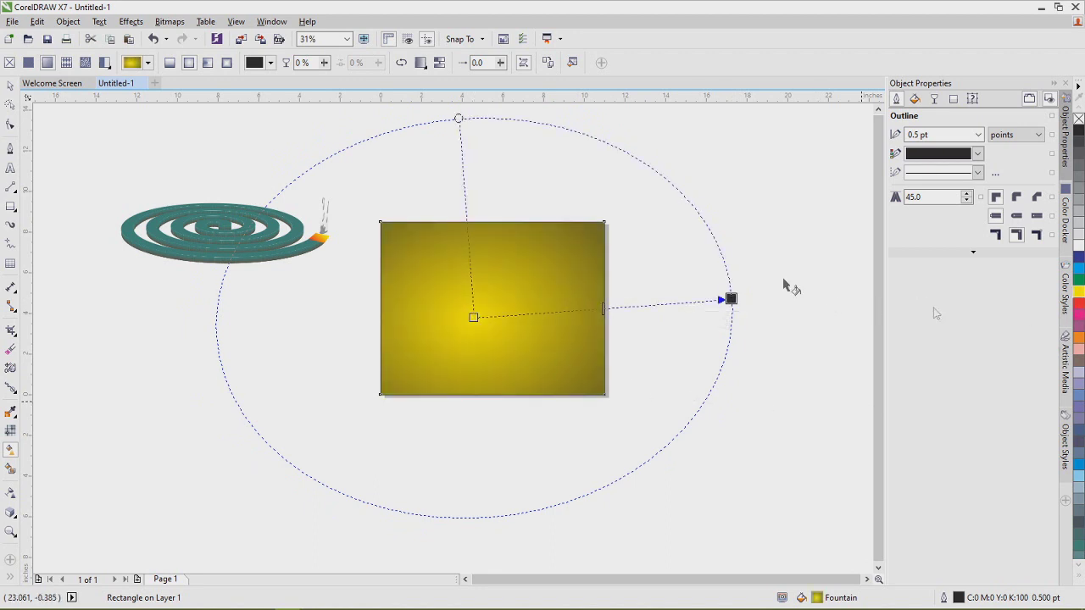
drag(459, 117, 480, 152)
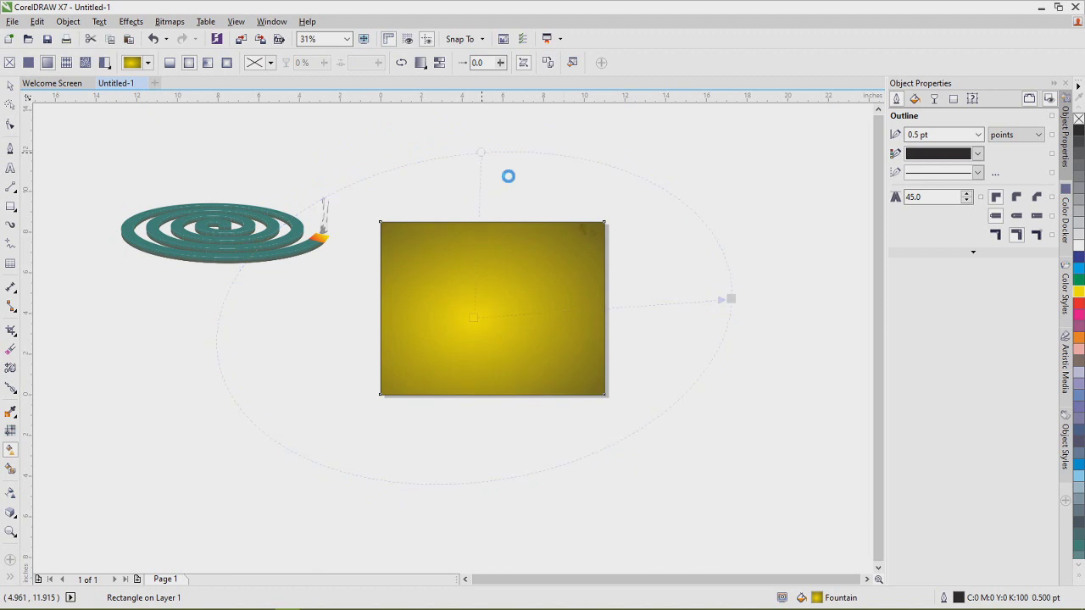
drag(731, 299, 661, 307)
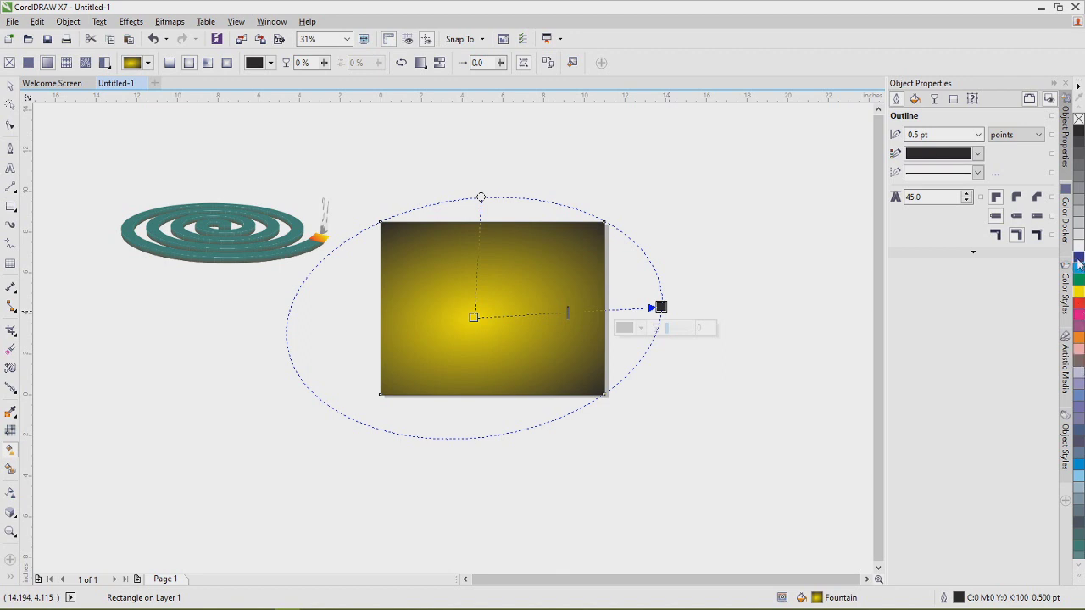
drag(1078, 277, 703, 295)
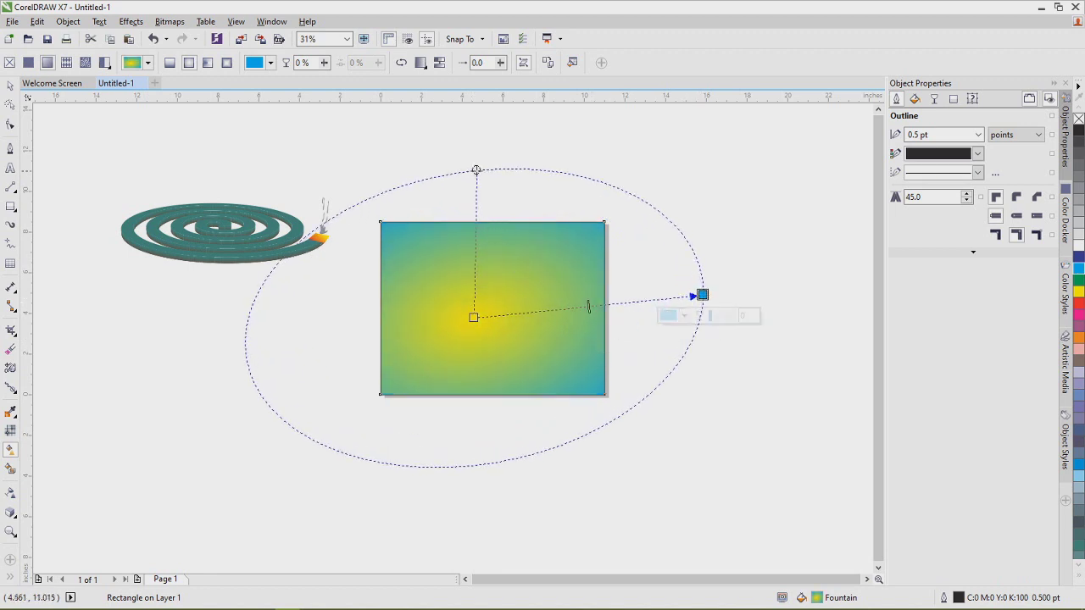
drag(476, 162, 477, 155)
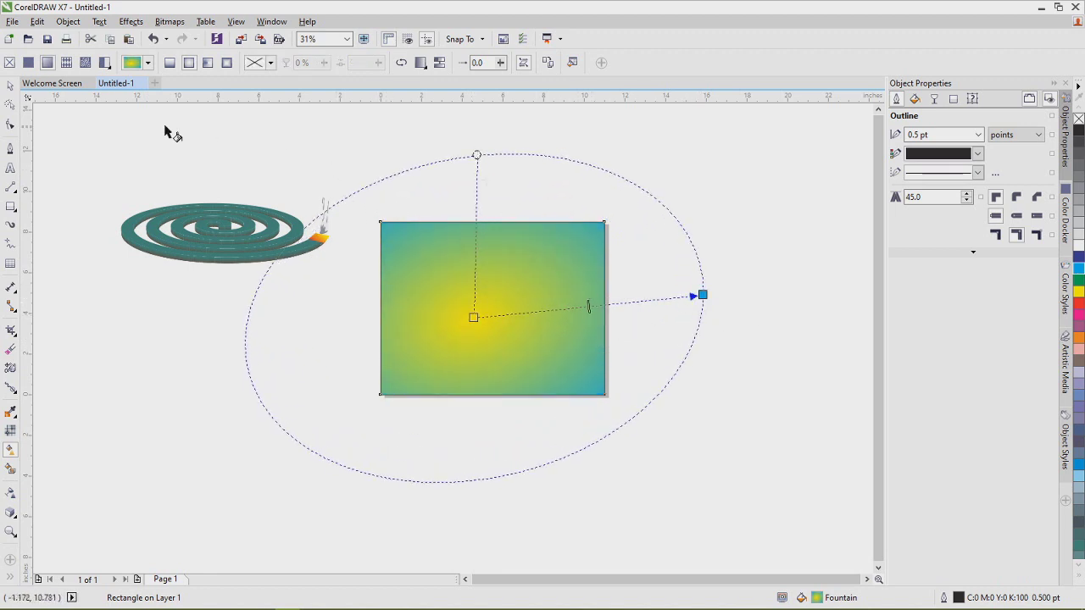
Step: Move the grouped mosquito coil onto the gradient background, centred across the page
key(shift+F2)
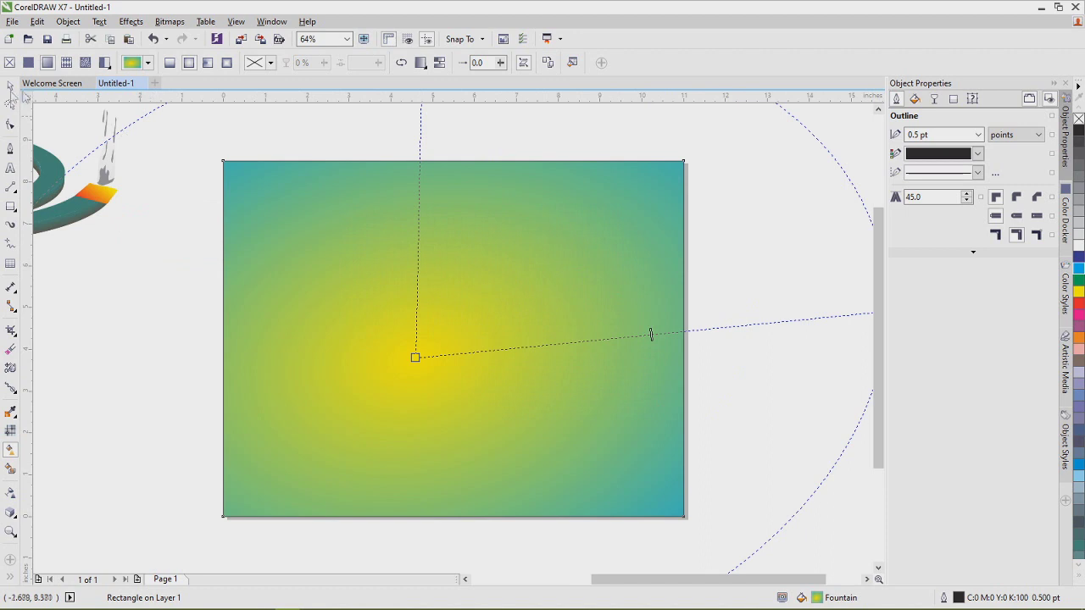
key(space)
drag(71, 211, 601, 328)
drag(445, 297, 483, 327)
scroll(479, 293, down, 3)
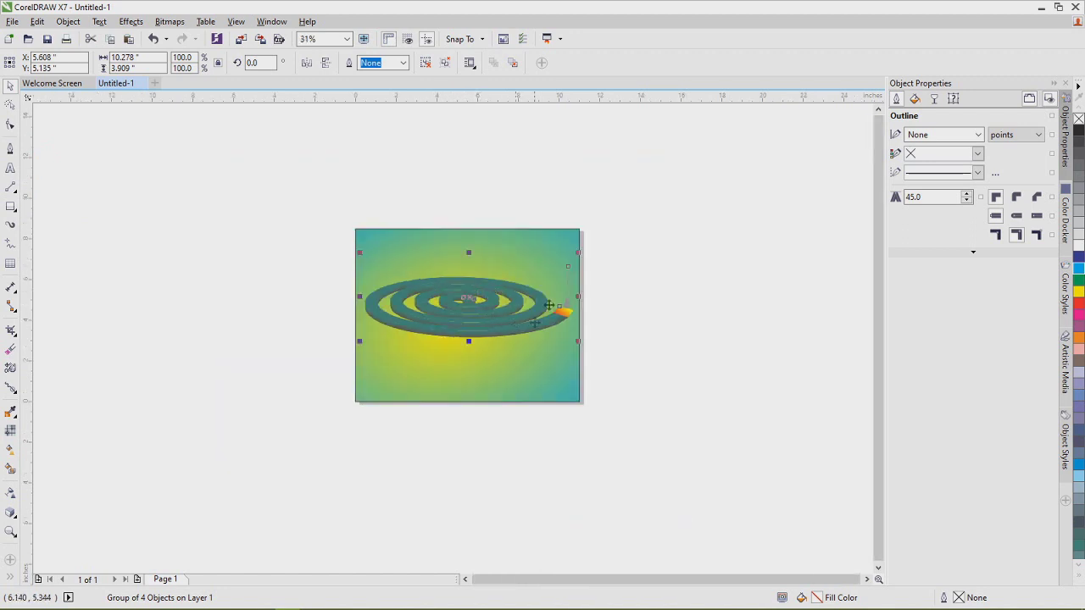
Step: Remove the outline from the background rectangle and deselect it
click(525, 241)
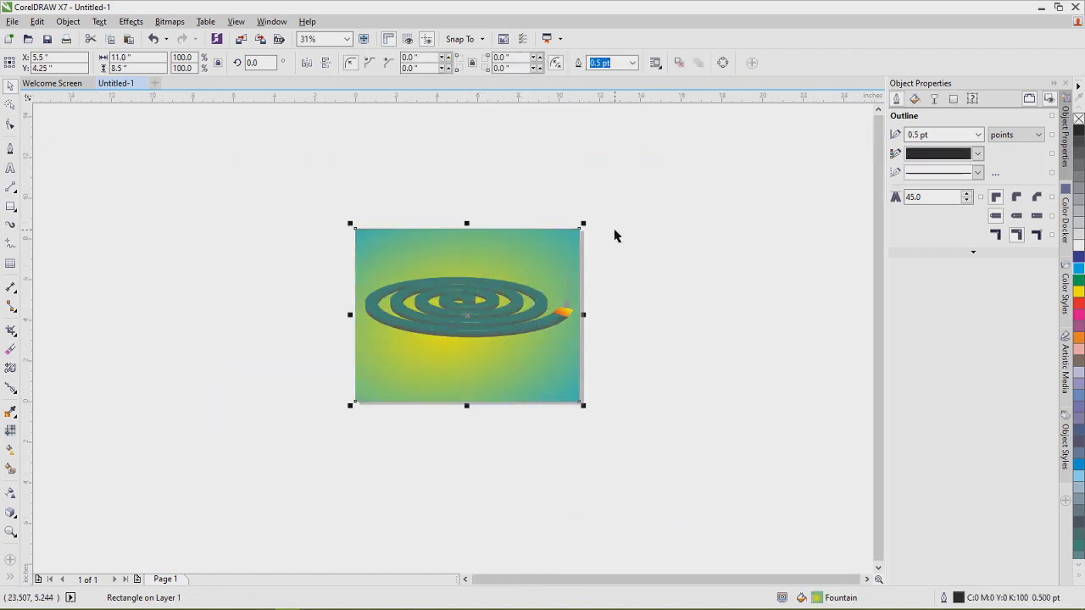
key(Escape)
scroll(516, 291, up, 3)
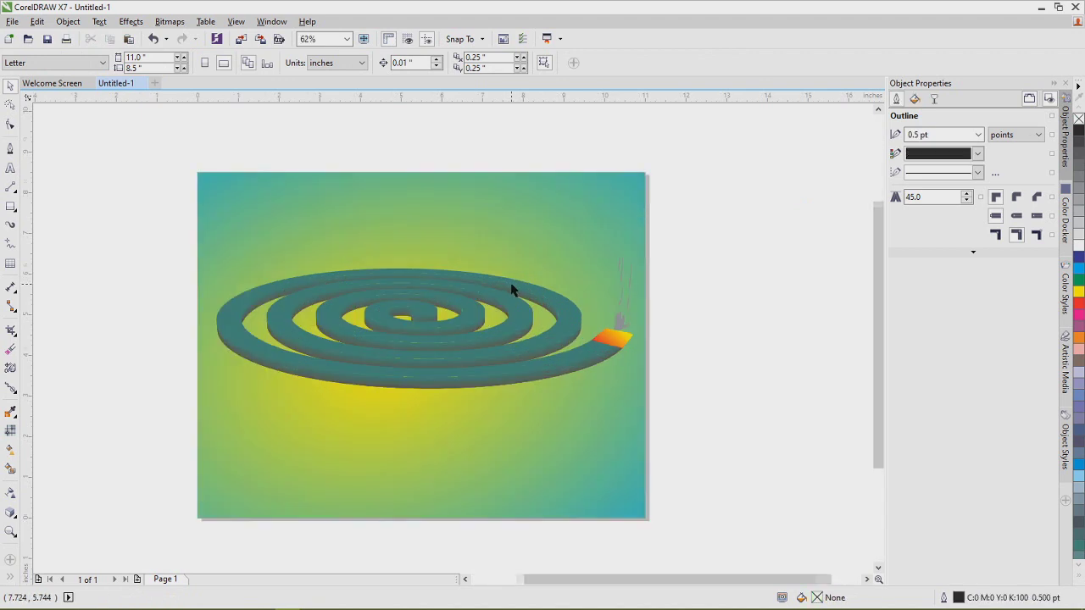
Step: Examine the finished mosquito coil artwork on its gradient background at different magnifications
scroll(512, 290, up, 1)
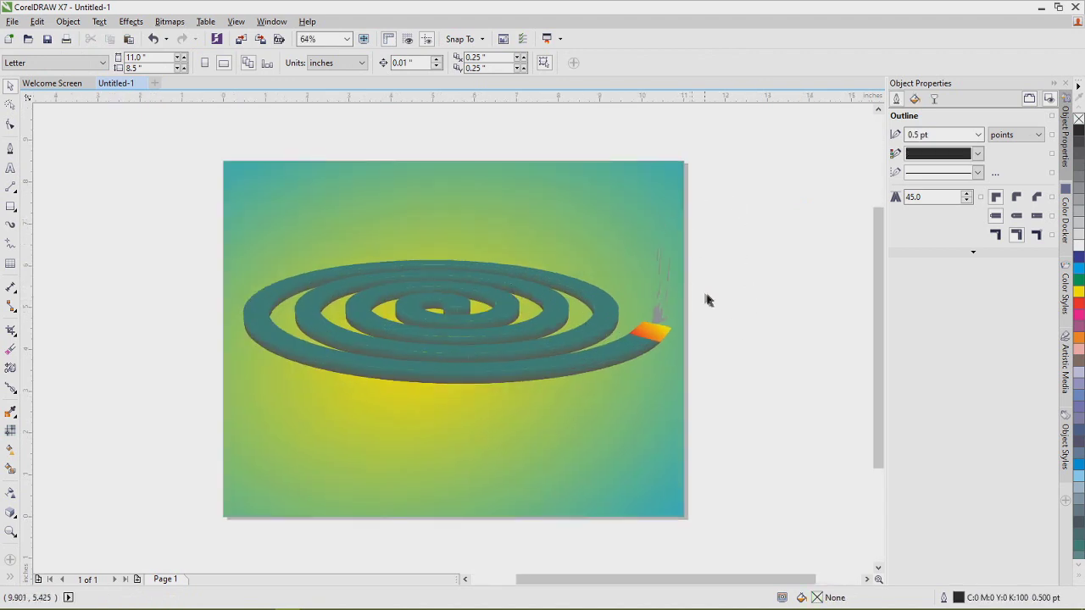
scroll(567, 272, down, 3)
scroll(564, 314, up, 1)
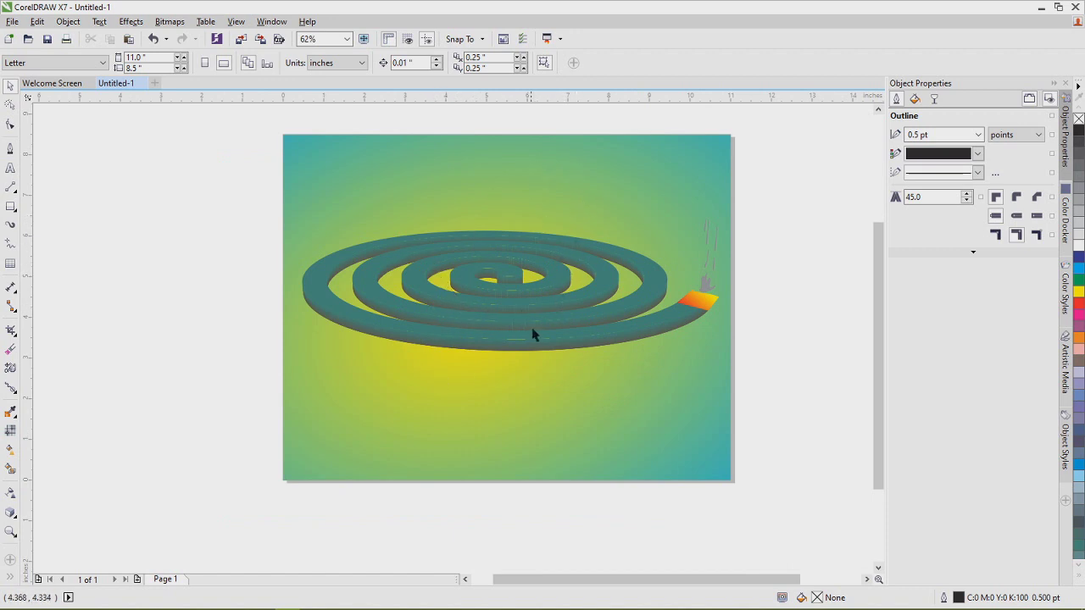
scroll(530, 329, down, 1)
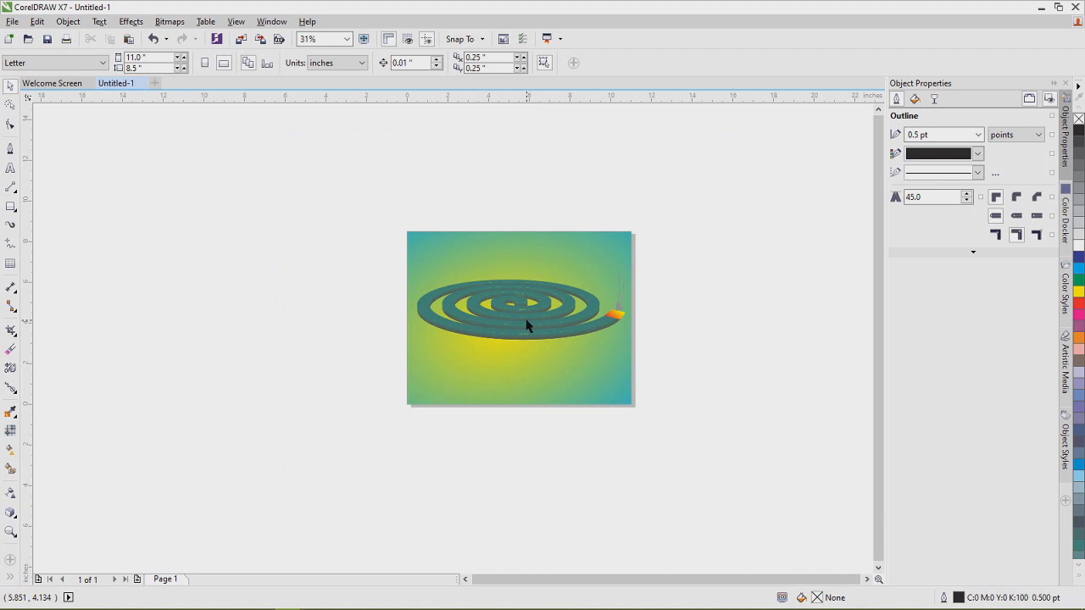
scroll(526, 326, up, 1)
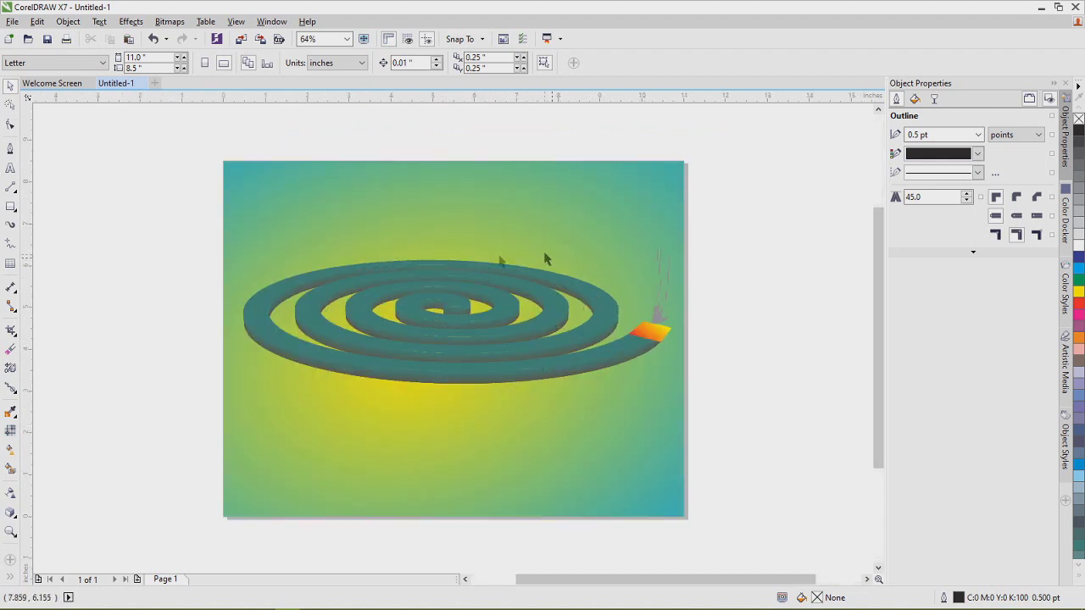
click(429, 304)
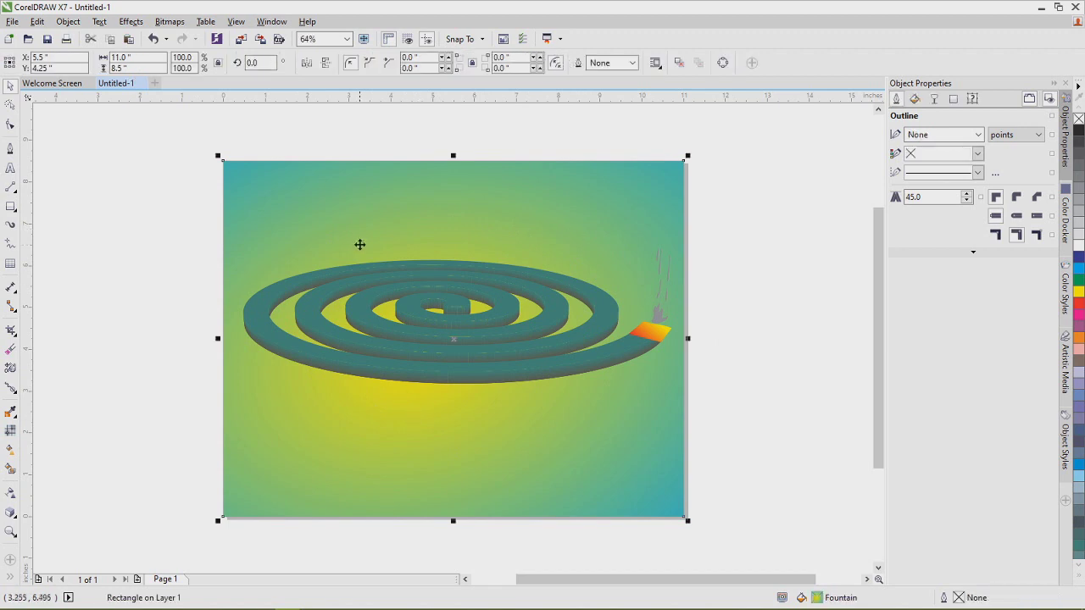
key(Escape)
click(398, 309)
click(744, 289)
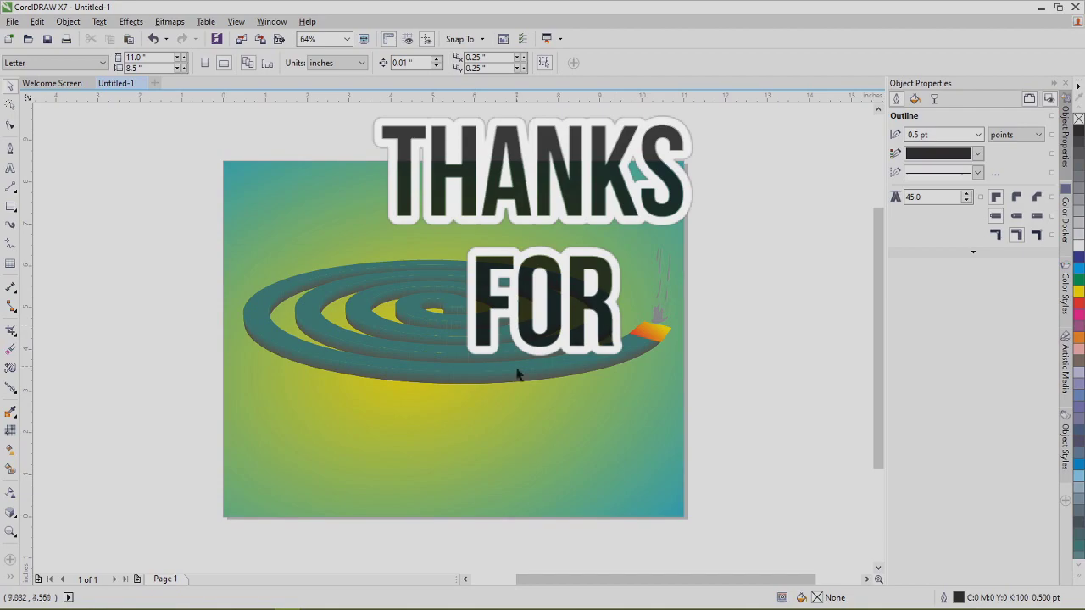